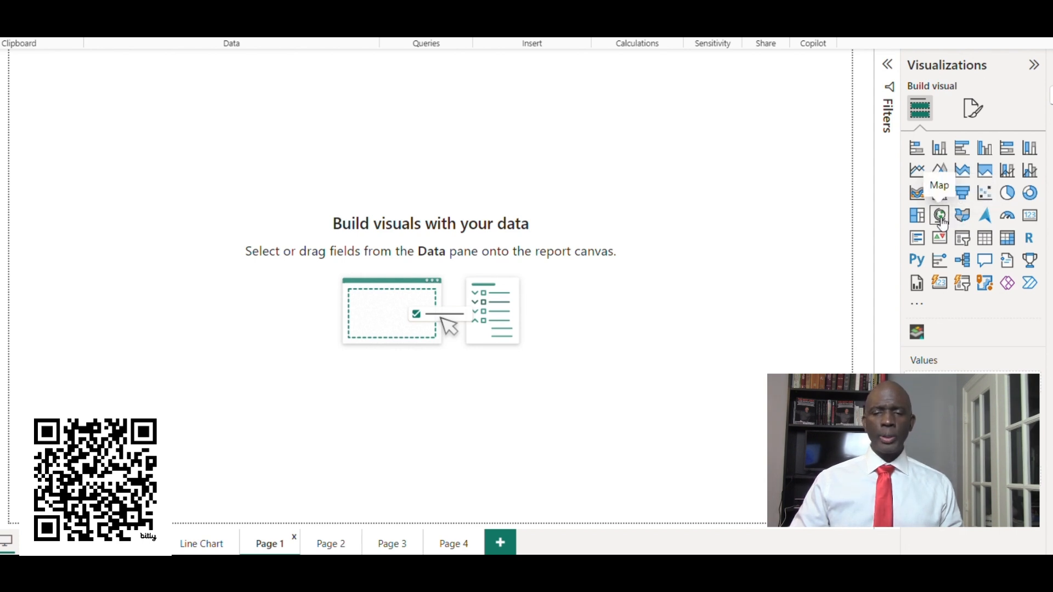
Add a Map visual to Page 1, move it away from the canvas corner, and enlarge it in height and width.
left_click(940, 216)
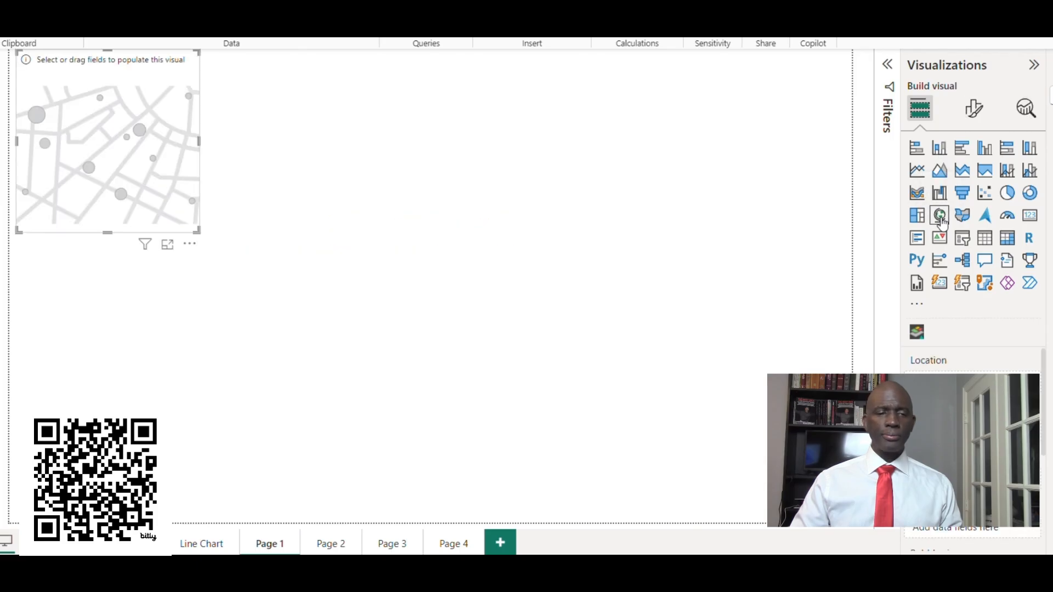
left_click_drag(190, 107, 331, 197)
left_click_drag(358, 148, 439, 136)
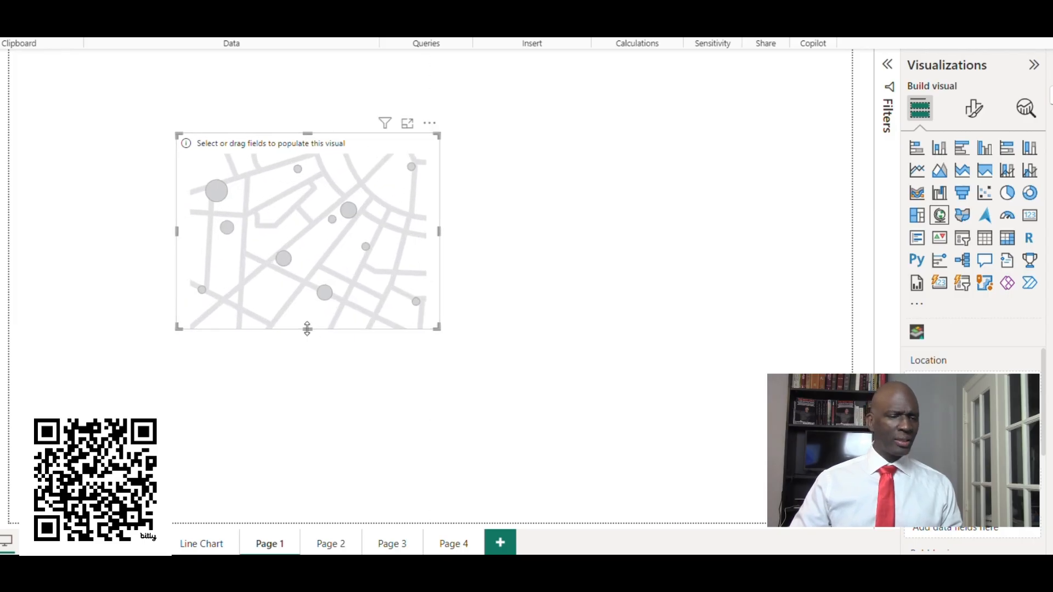
left_click_drag(307, 328, 302, 426)
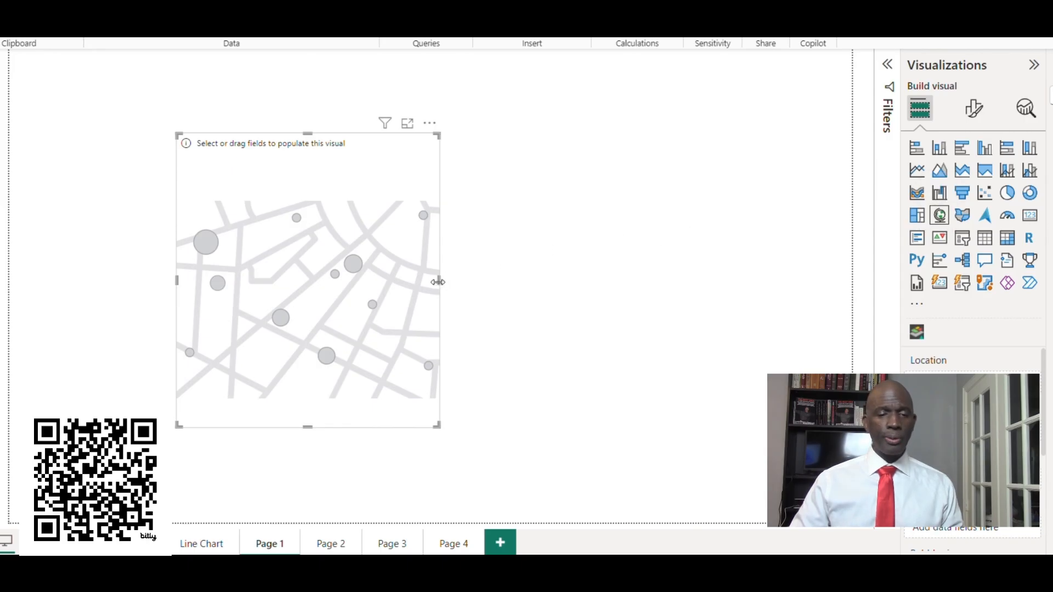
left_click_drag(439, 280, 546, 303)
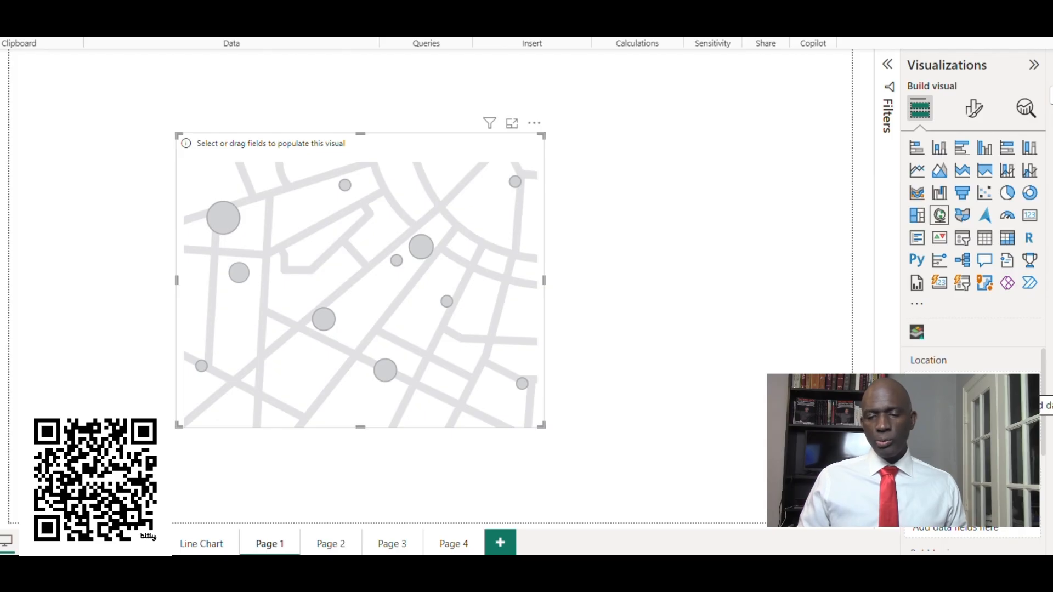
Review the map's field wells and the sales territory table's columns, and return to the report page.
scroll(972, 439, "down", 2)
scroll(972, 438, "up", 2)
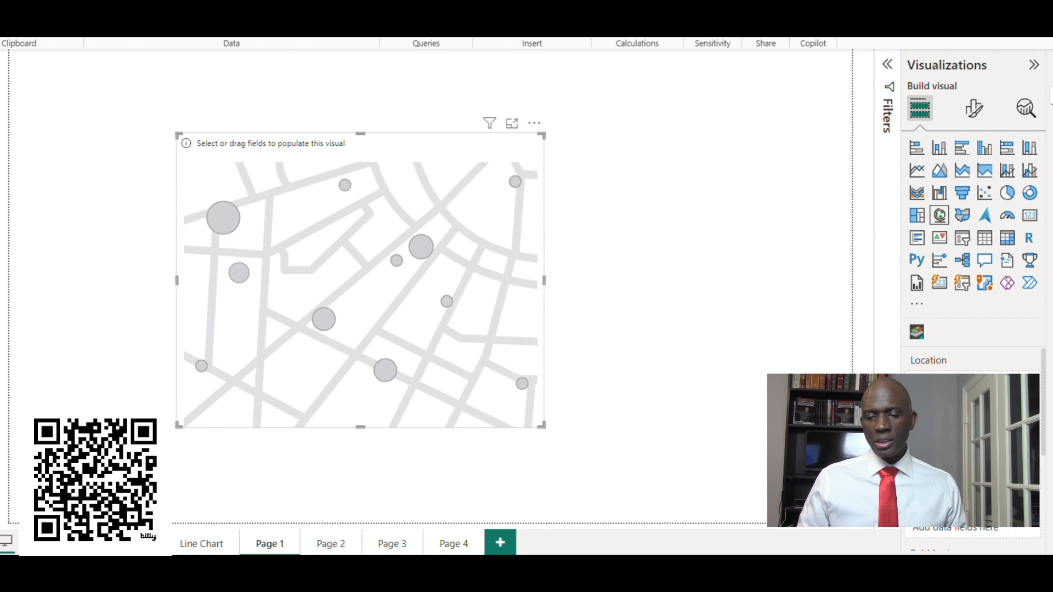
scroll(972, 439, "down", 3)
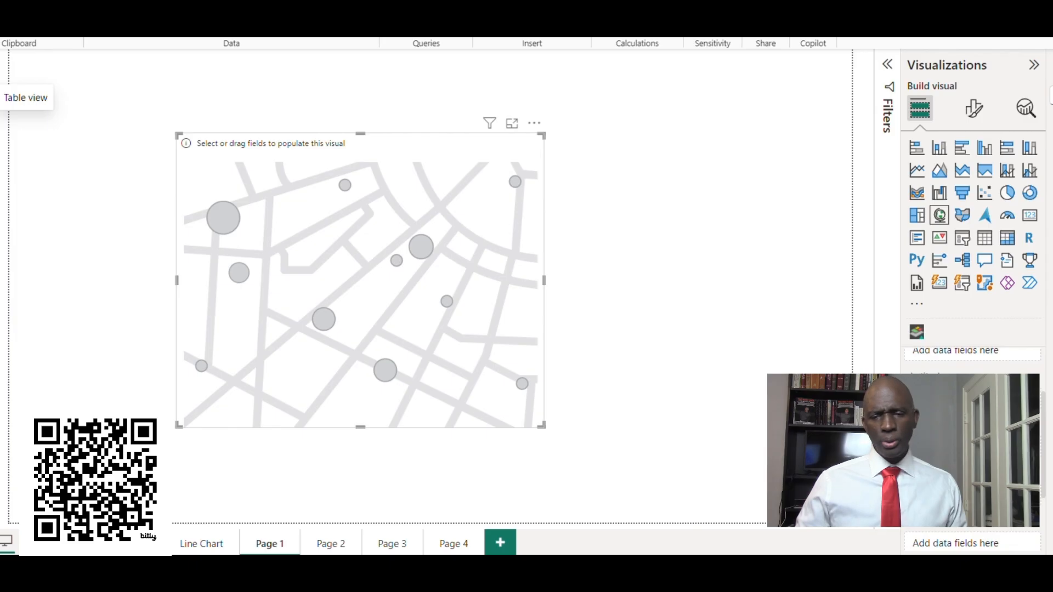
left_click(2, 97)
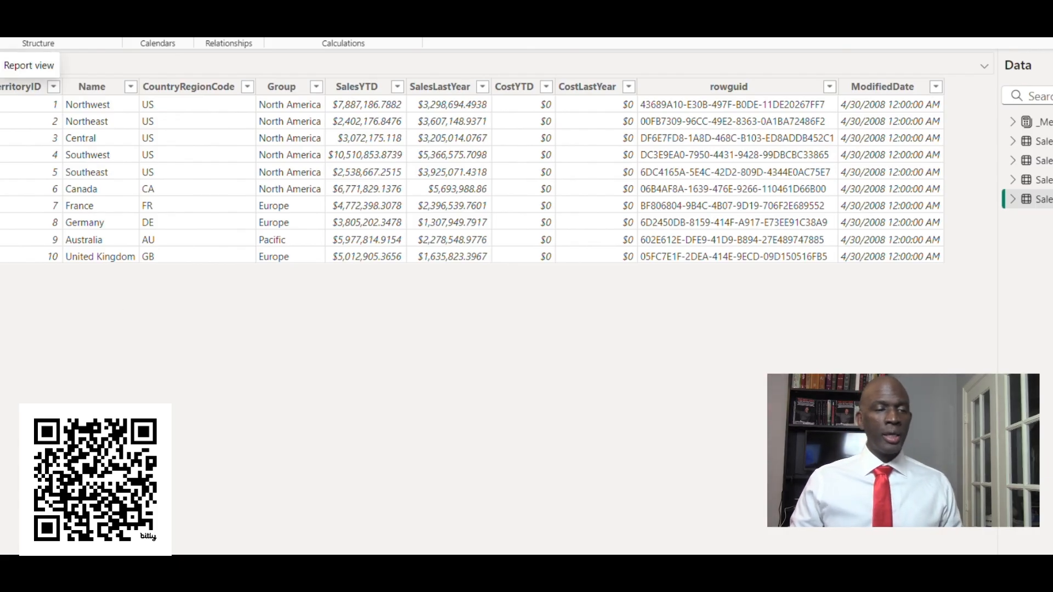
left_click(1, 66)
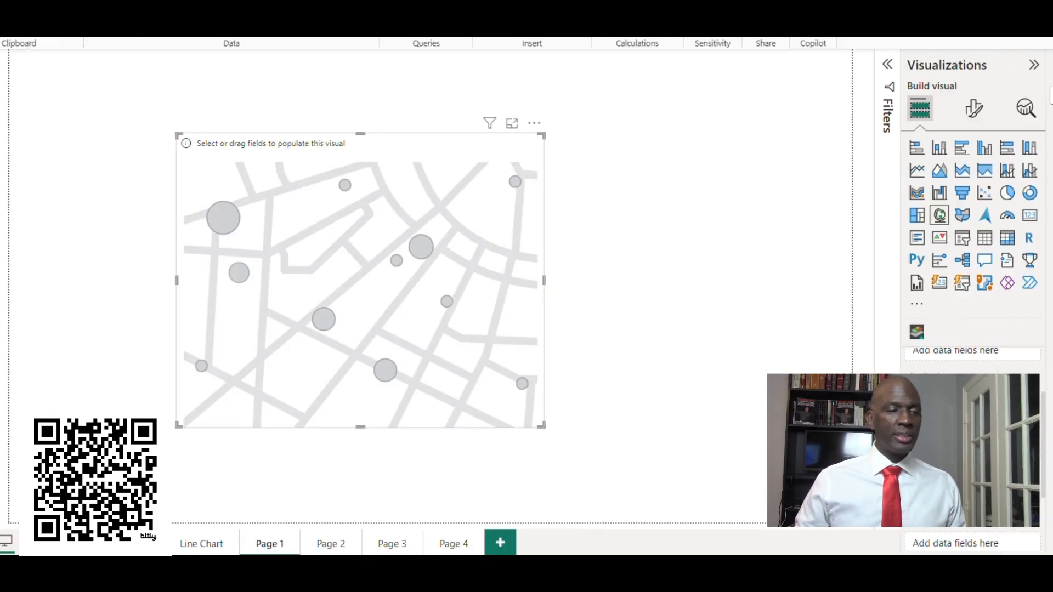
Switch to Excel and open the recent workbook us_state_capitol_locations.
left_click(114, 40)
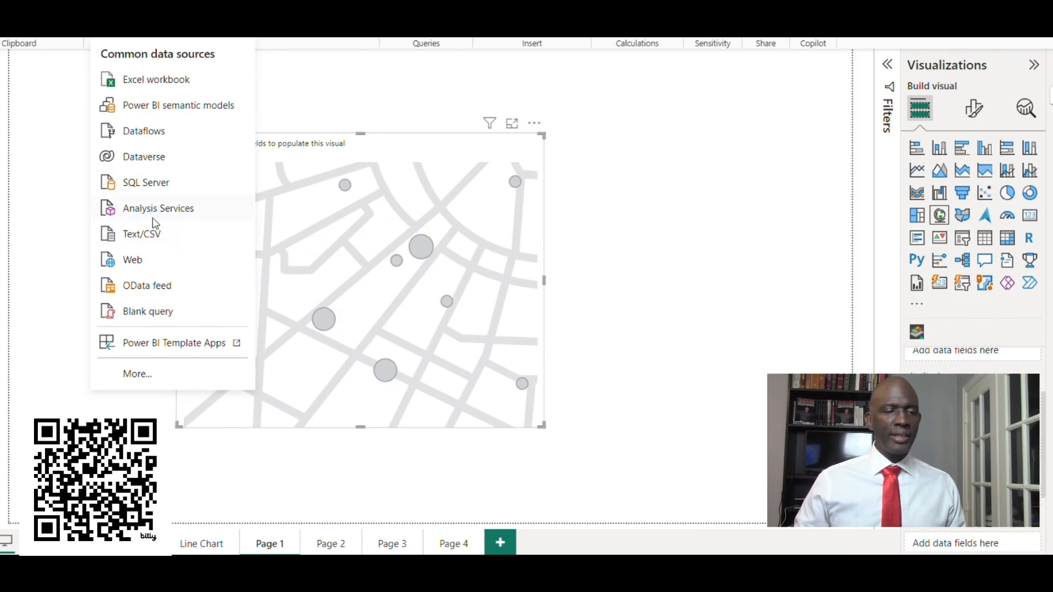
mouse_move(693, 572)
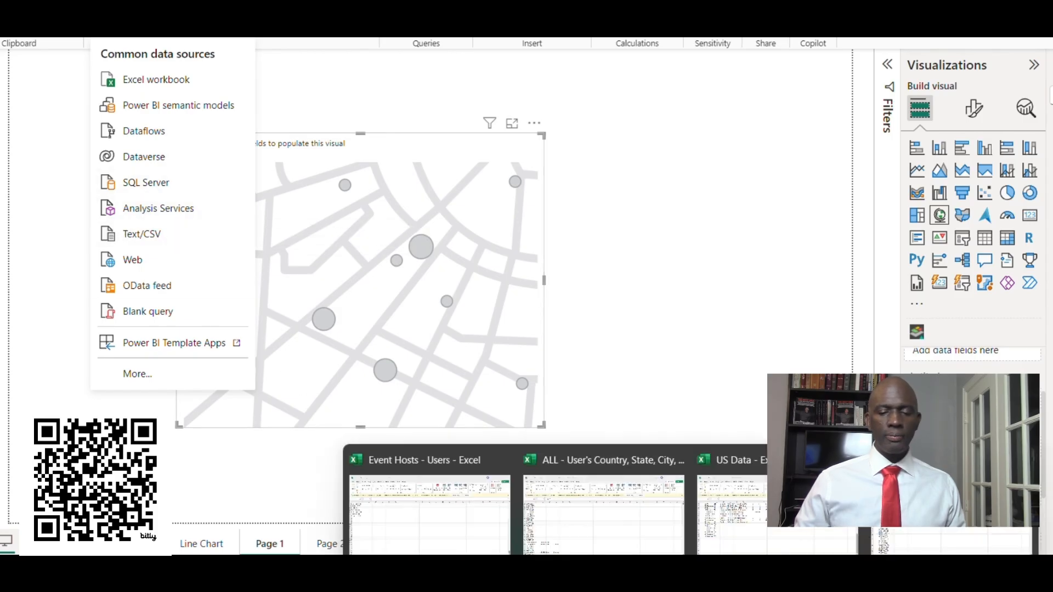
left_click(952, 497)
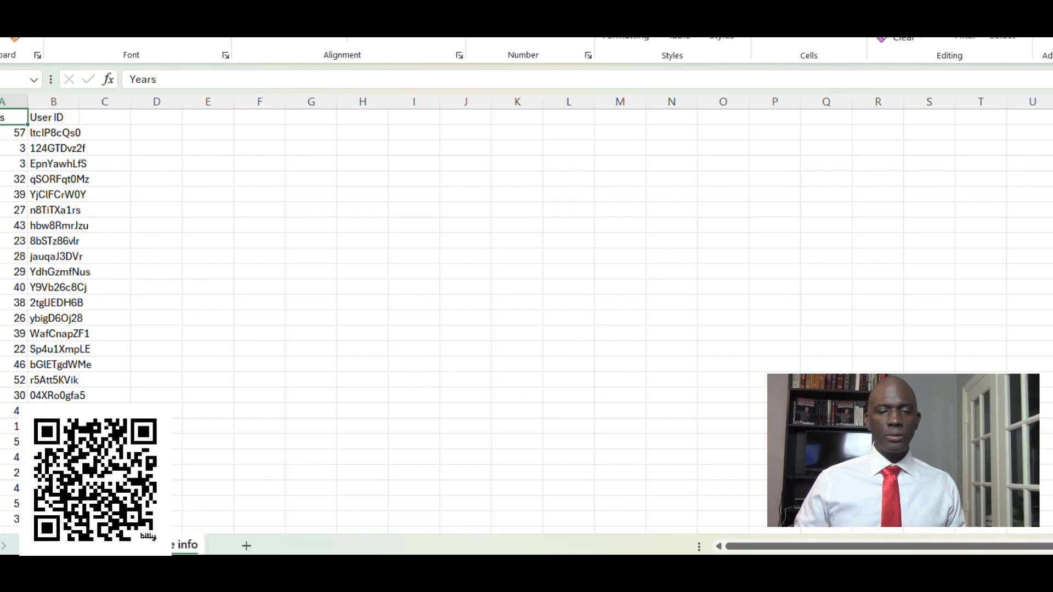
left_click(2, 38)
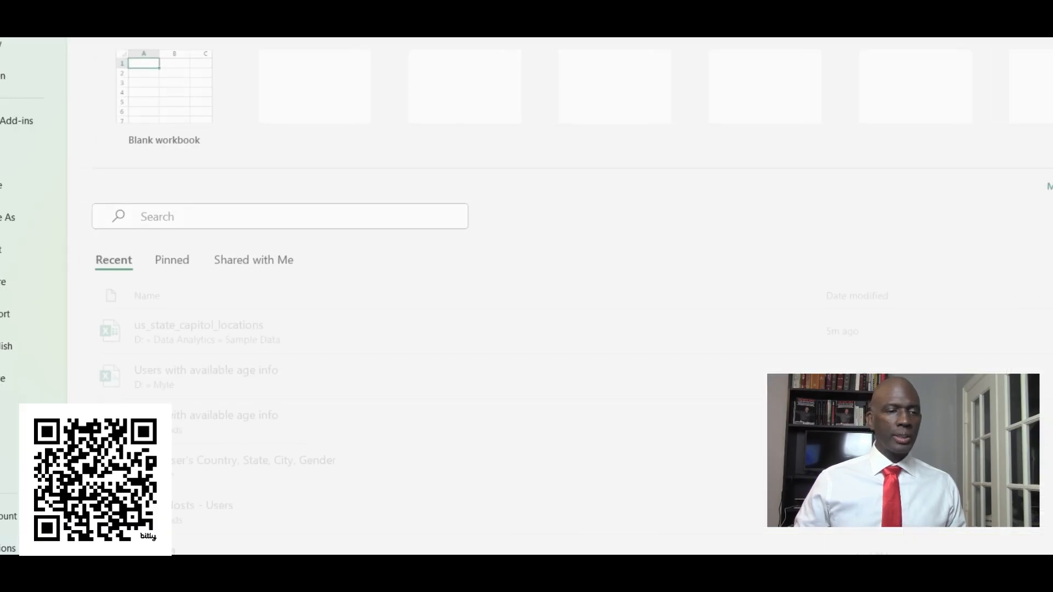
left_click(177, 334)
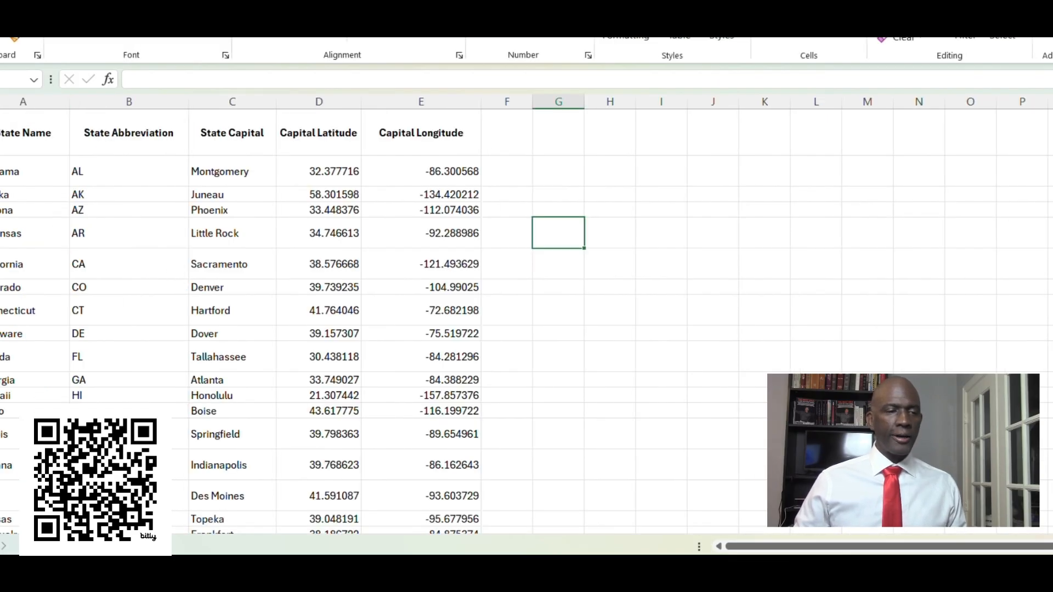
Save a copy of the us_state_capitol_locations workbook in CSV UTF-8 (Comma delimited) format under the same name.
key("alt+f")
left_click(9, 220)
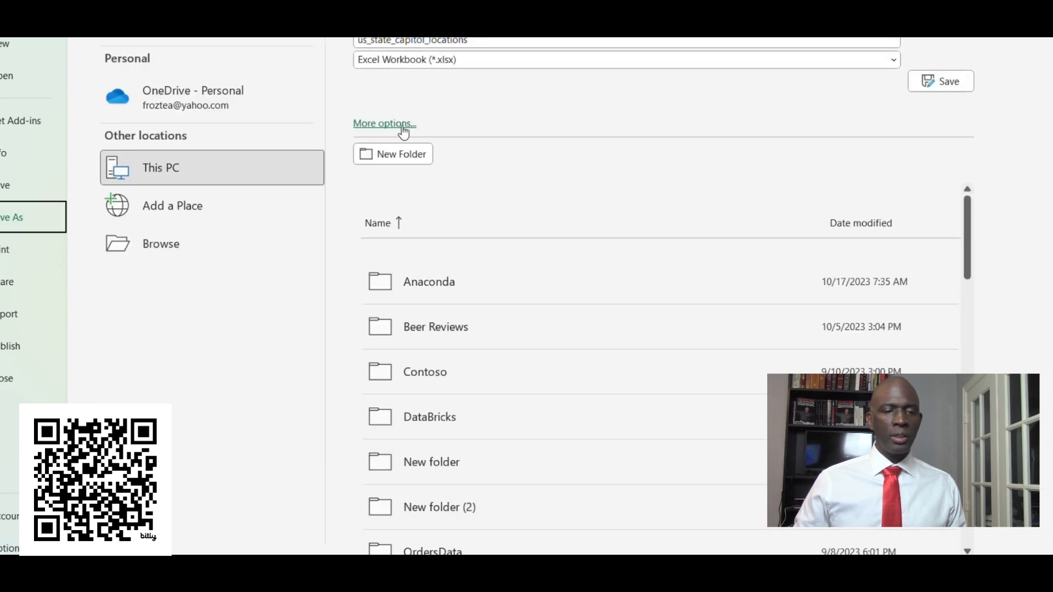
left_click(403, 130)
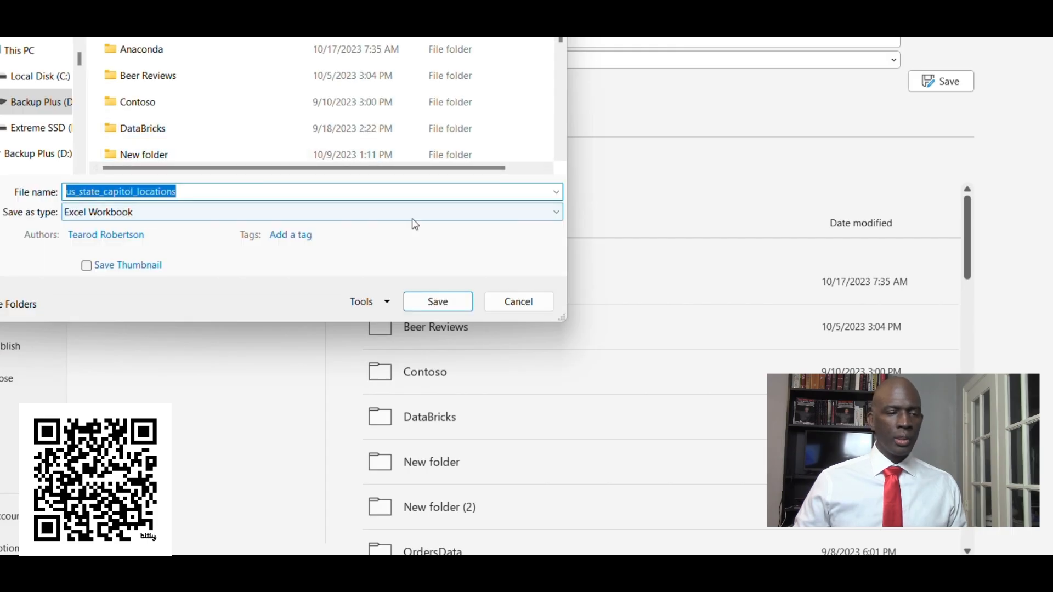
left_click(556, 213)
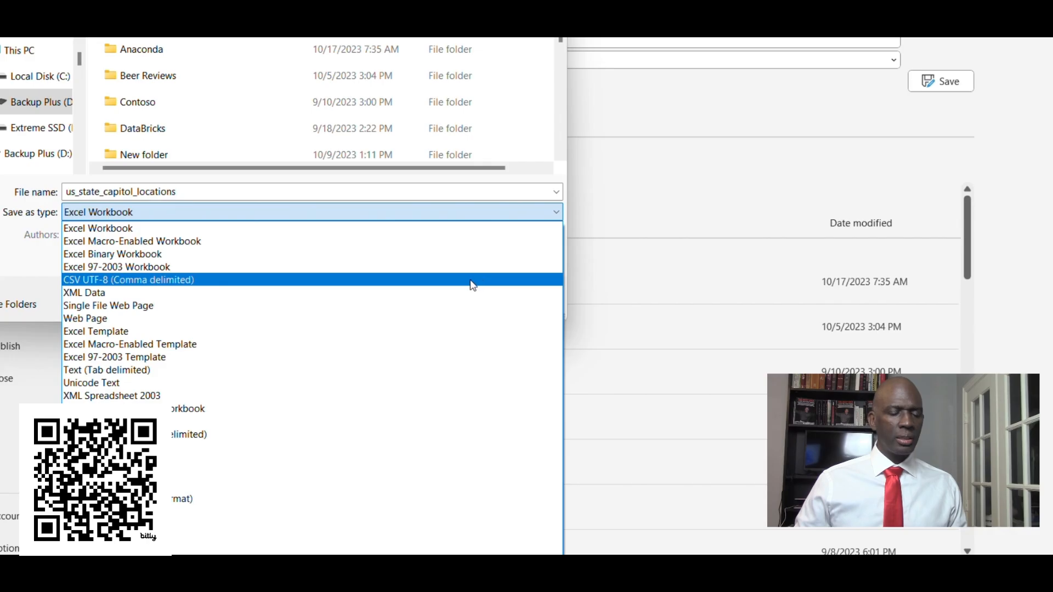
left_click(413, 281)
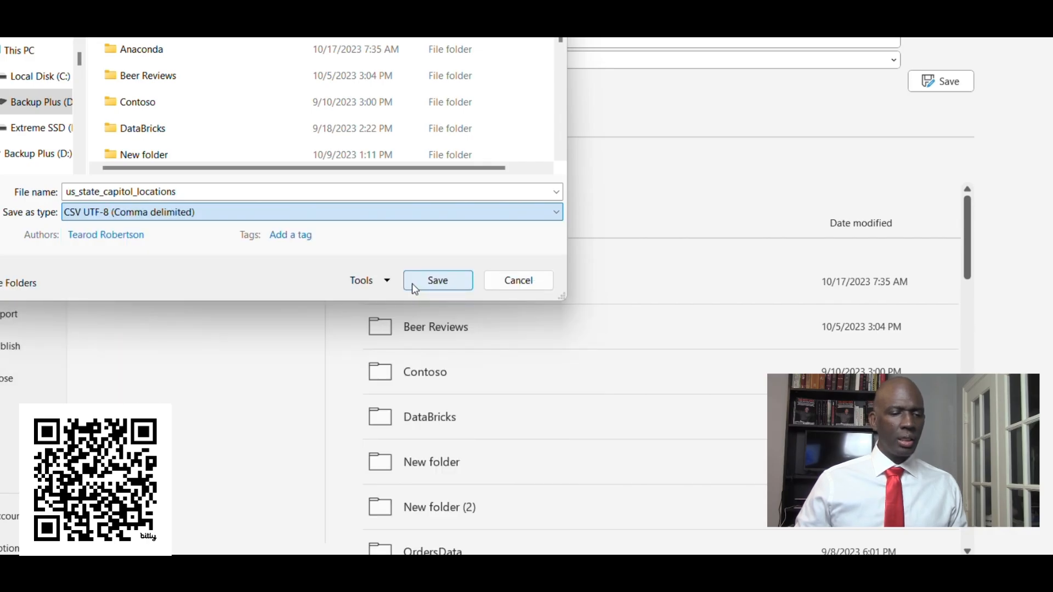
left_click(449, 281)
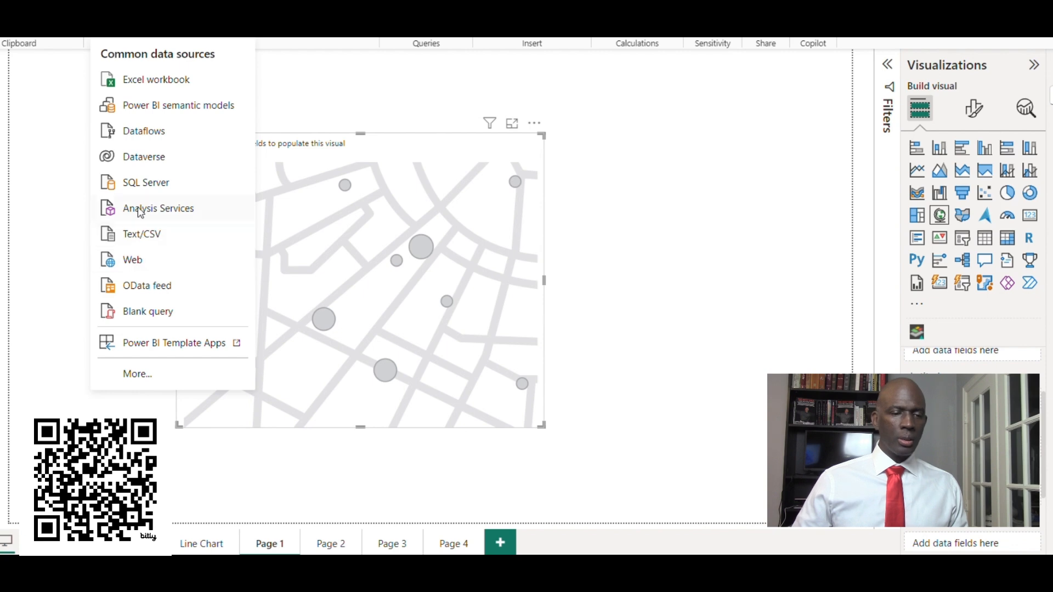
left_click(146, 239)
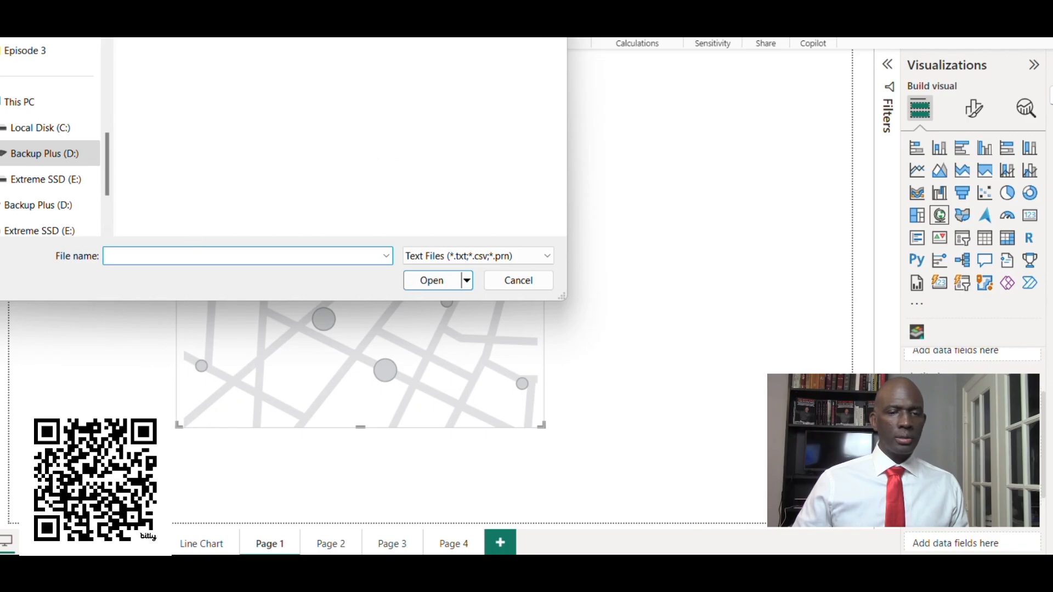
left_click_drag(379, 0, 390, 36)
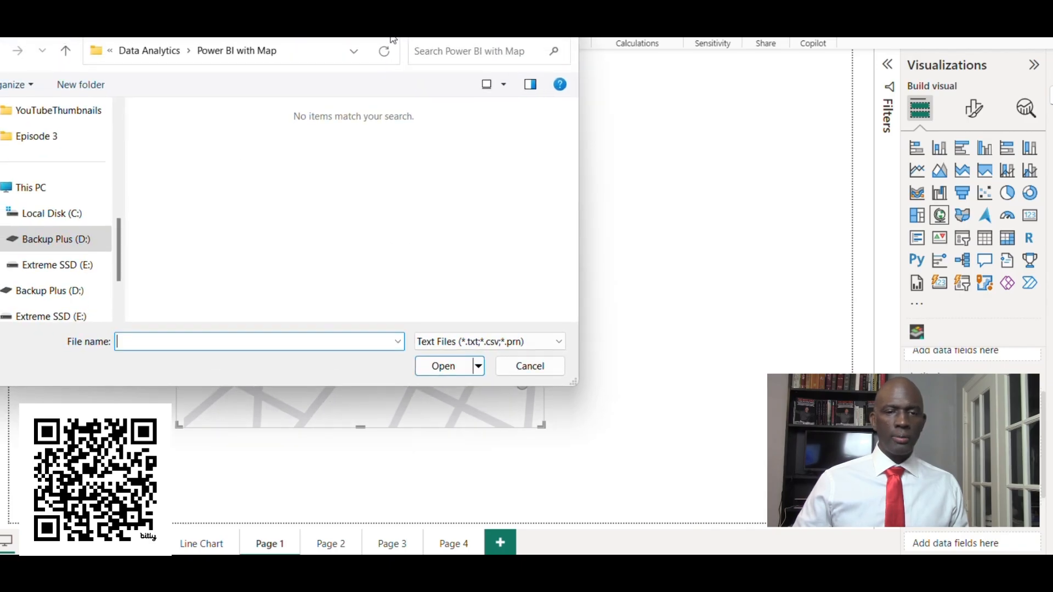
left_click(565, 38)
Start a Text/CSV import in Power BI and browse to the Sample Data folder inside Data Analytics on Backup Plus (D:).
left_click(119, 38)
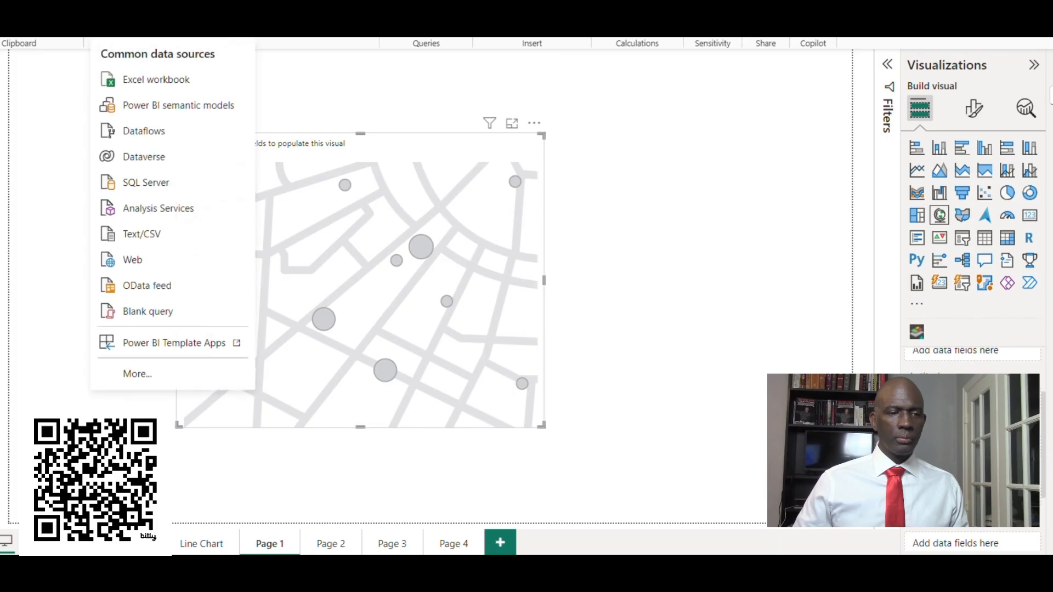
left_click(142, 235)
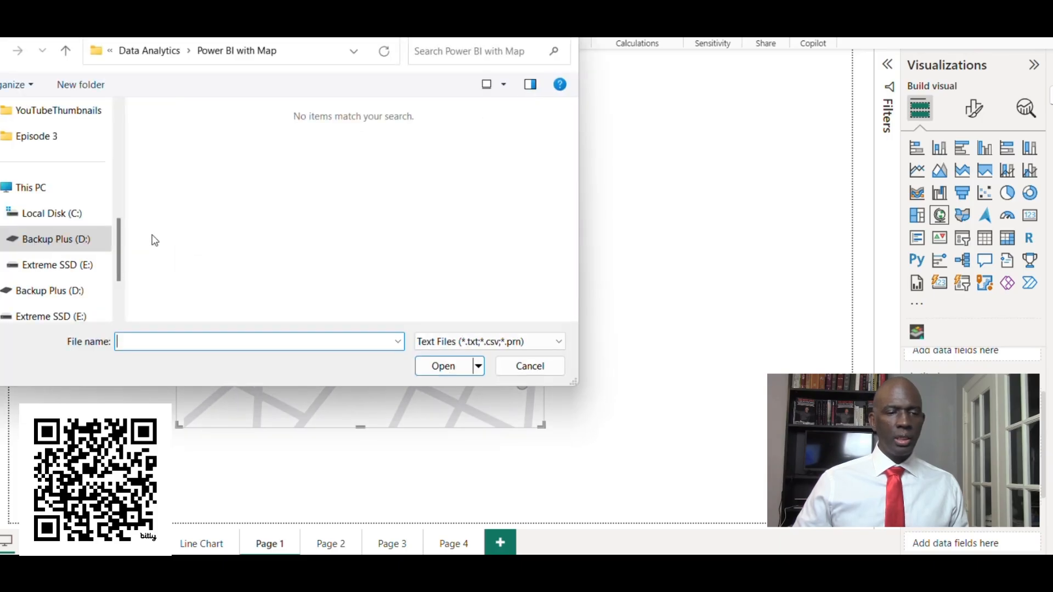
left_click(85, 288)
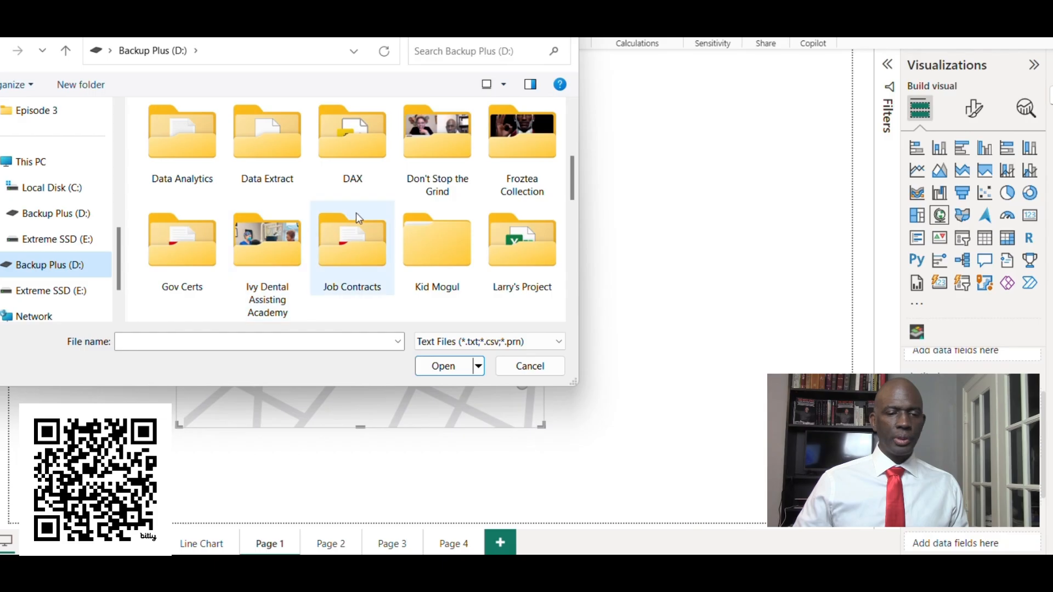
left_click(180, 149)
double_click(180, 149)
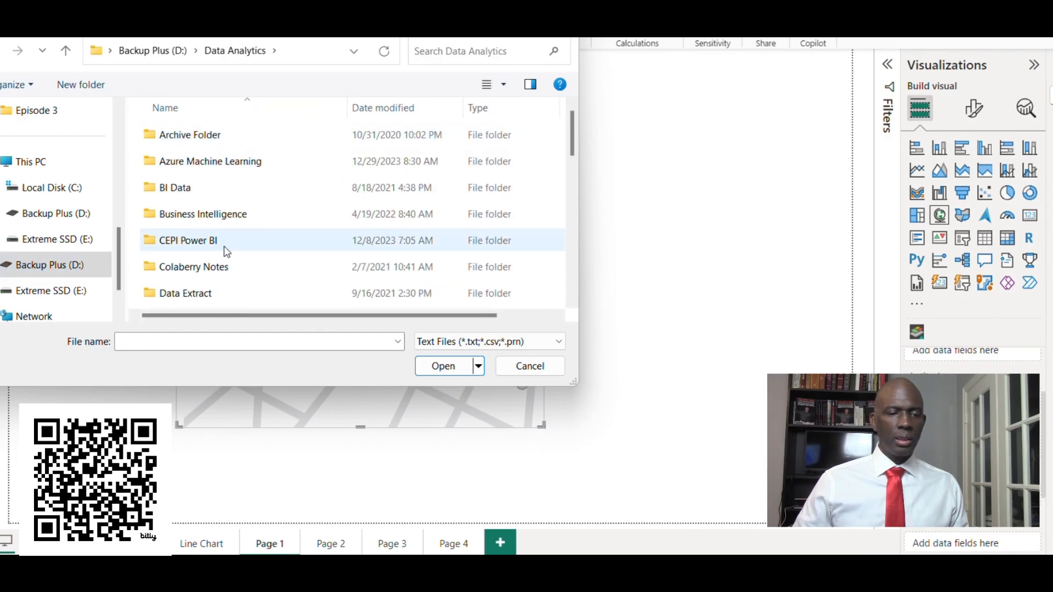
scroll(238, 240, "down", 1)
scroll(237, 242, "down", 5)
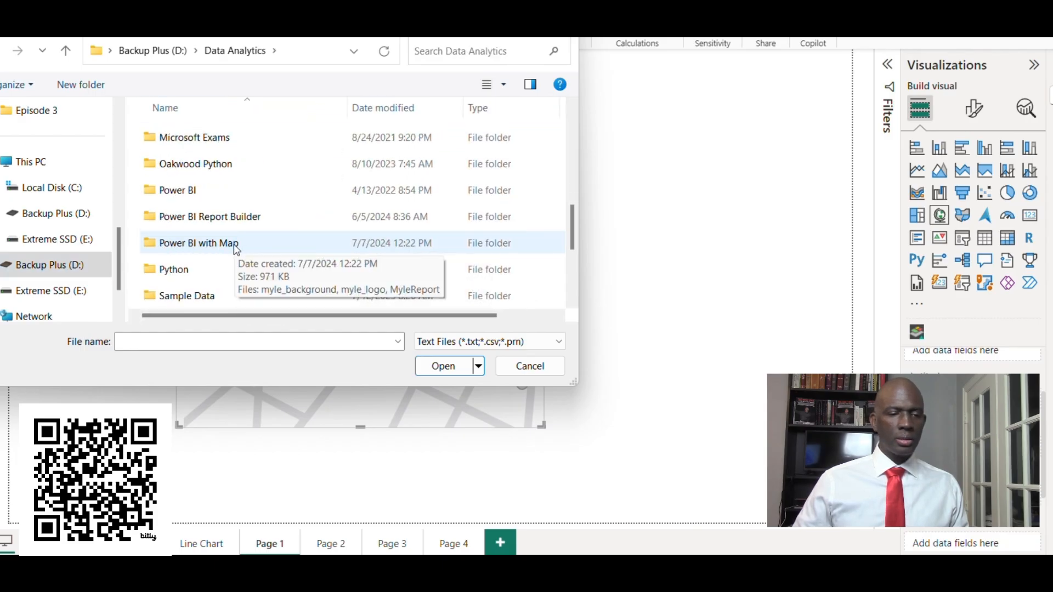
left_click(214, 225)
double_click(214, 222)
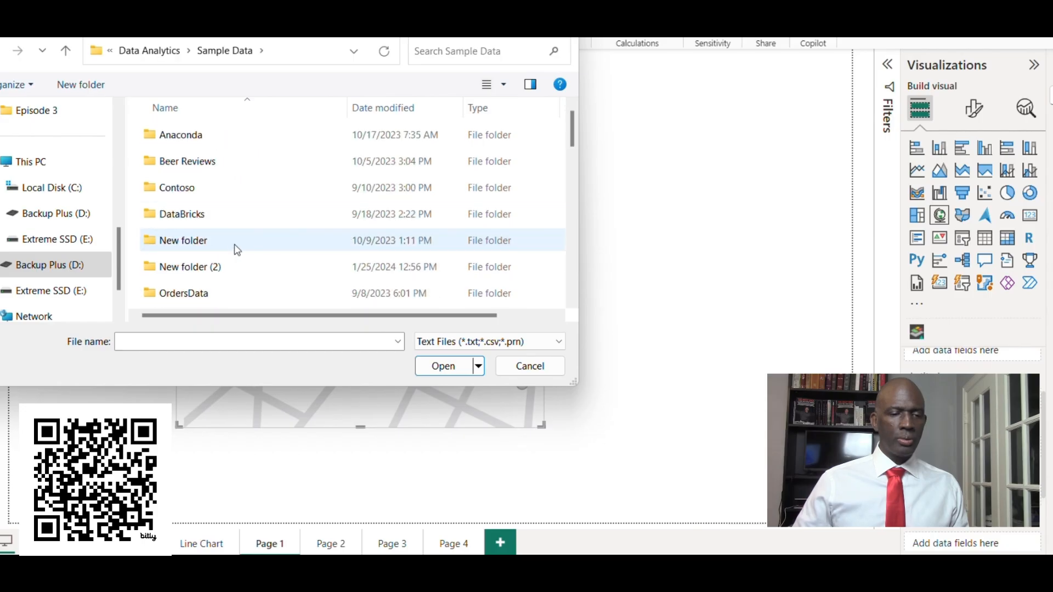
Choose the us_state_capitol_locations file for import and open its data preview.
scroll(239, 249, "down", 10)
scroll(240, 253, "down", 3)
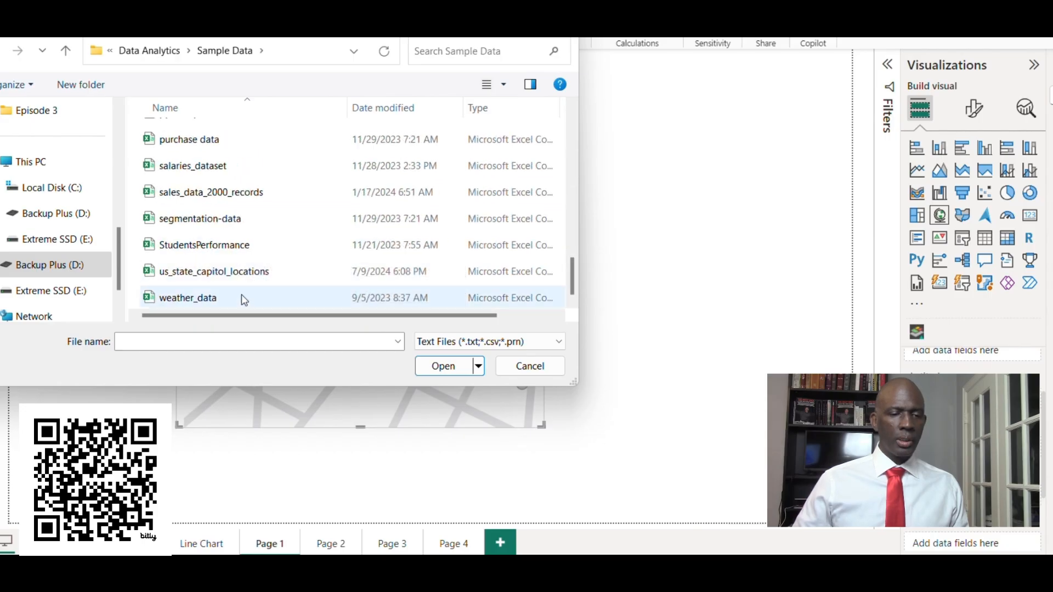
left_click(220, 281)
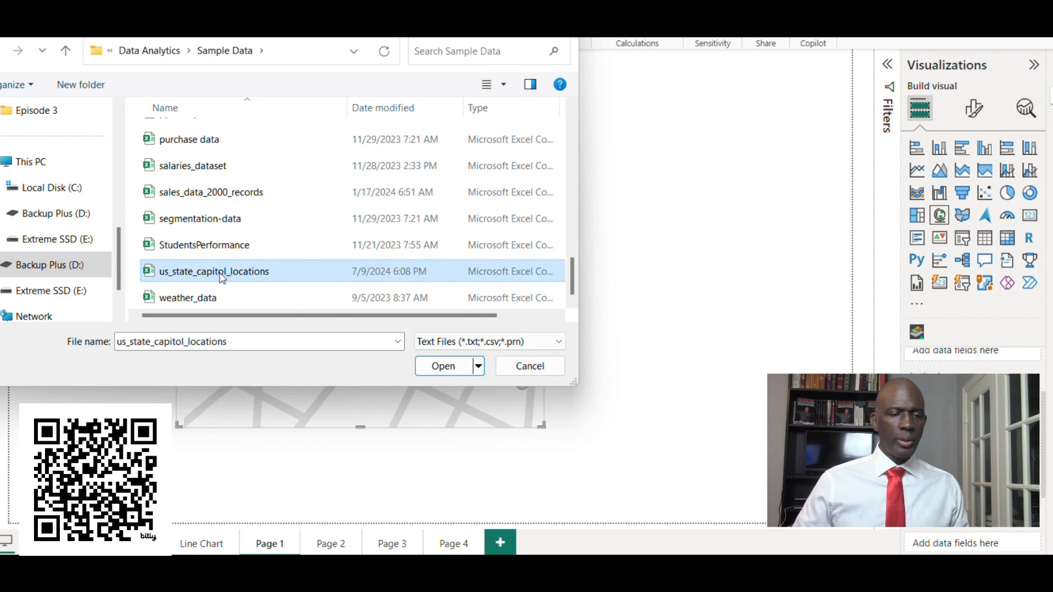
left_click(439, 366)
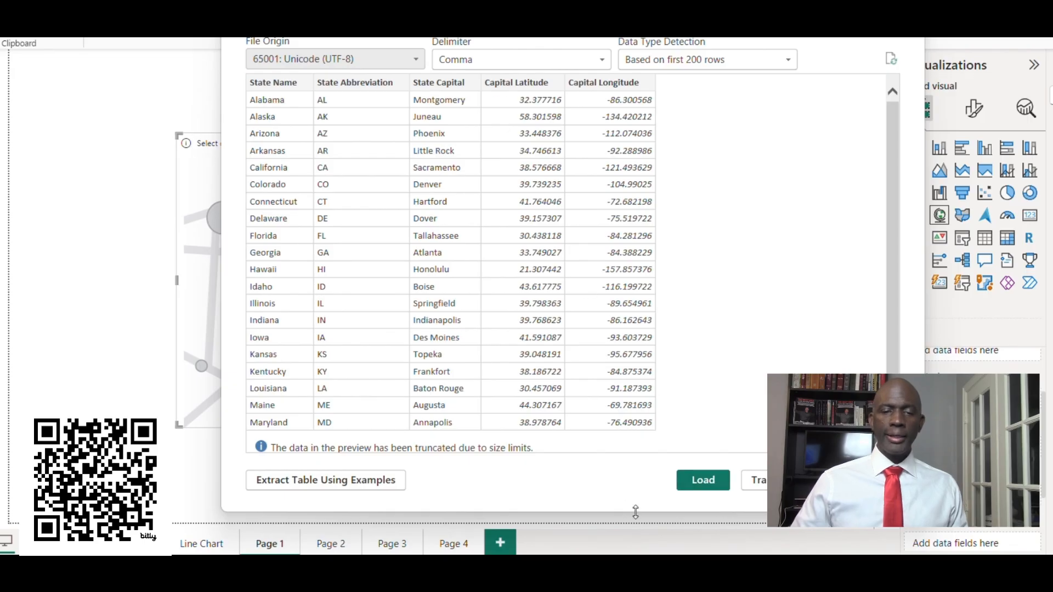
Open the state capital data in Power Query for transformation, and close and apply it to the report.
left_click(772, 484)
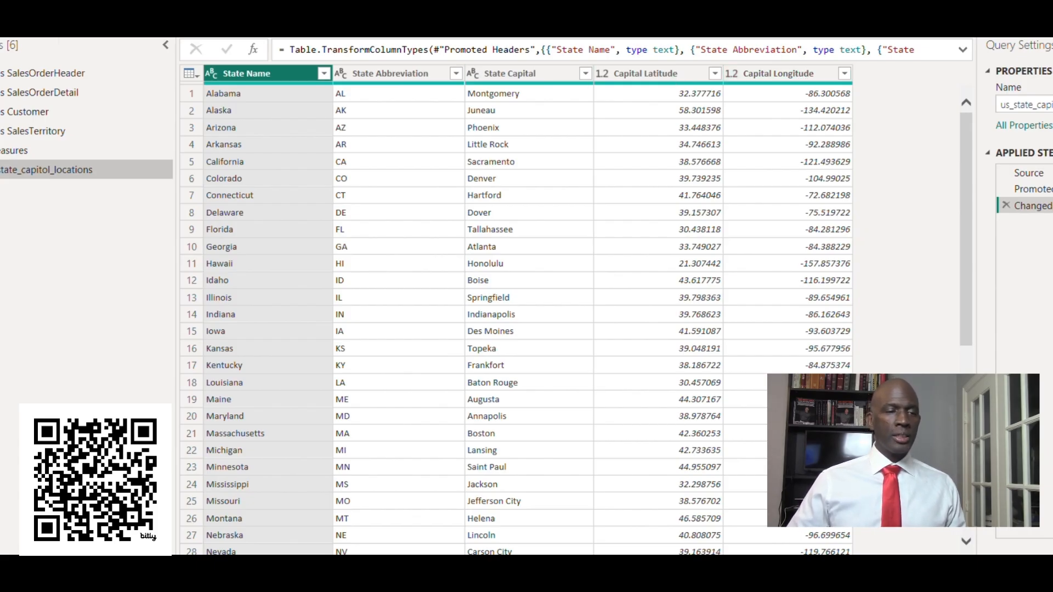
left_click(2, 39)
left_click(2, 57)
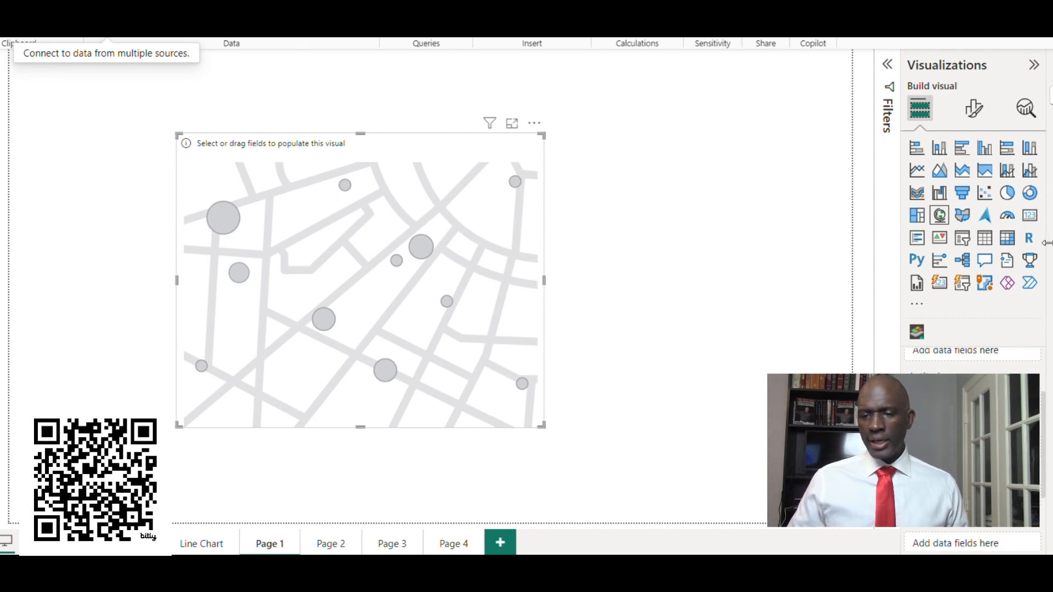
Expand the us_state_capitol_locations table and assign its capital latitude and Capital Longitude fields to the map visual.
left_click_drag(1046, 252, 1029, 264)
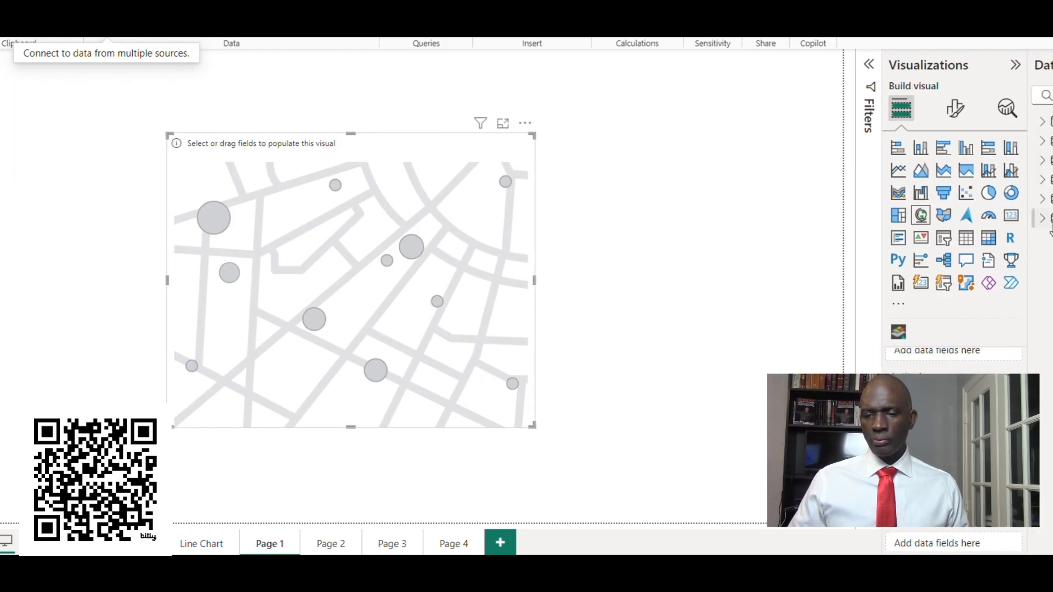
left_click(1049, 219)
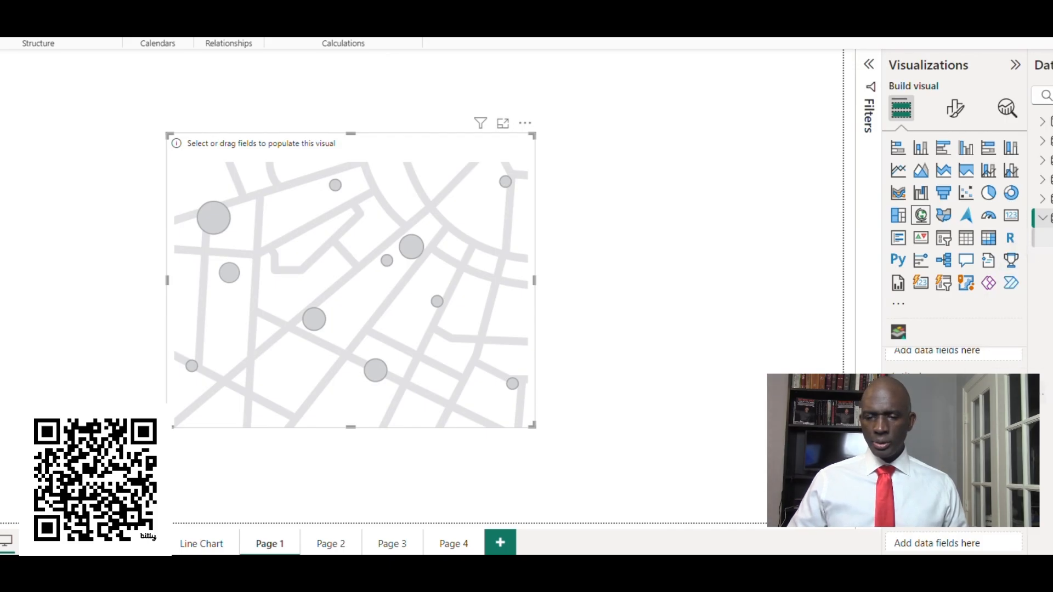
left_click_drag(988, 394, 955, 396)
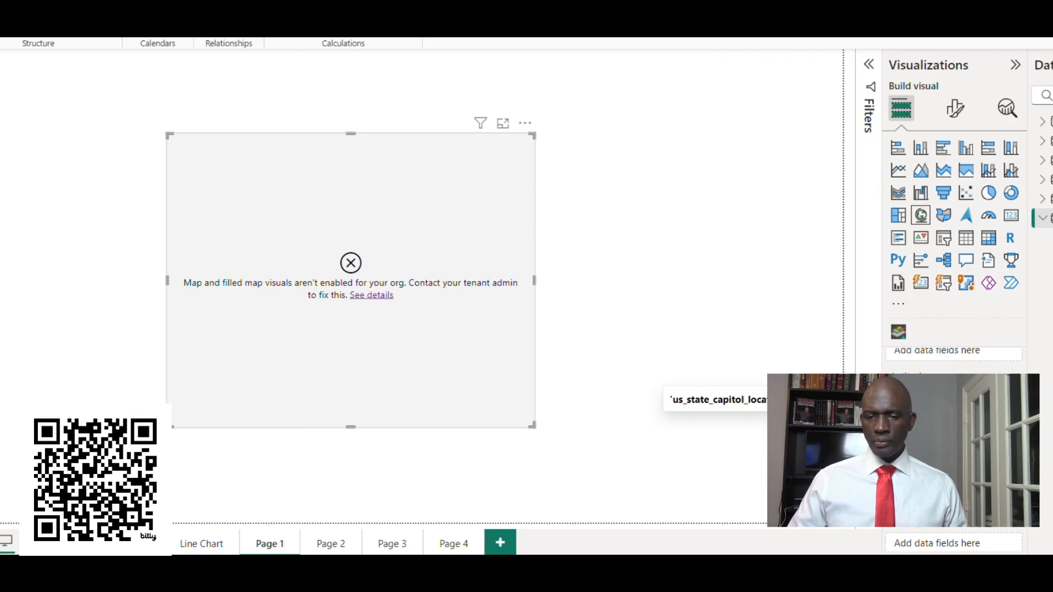
left_click(1032, 399)
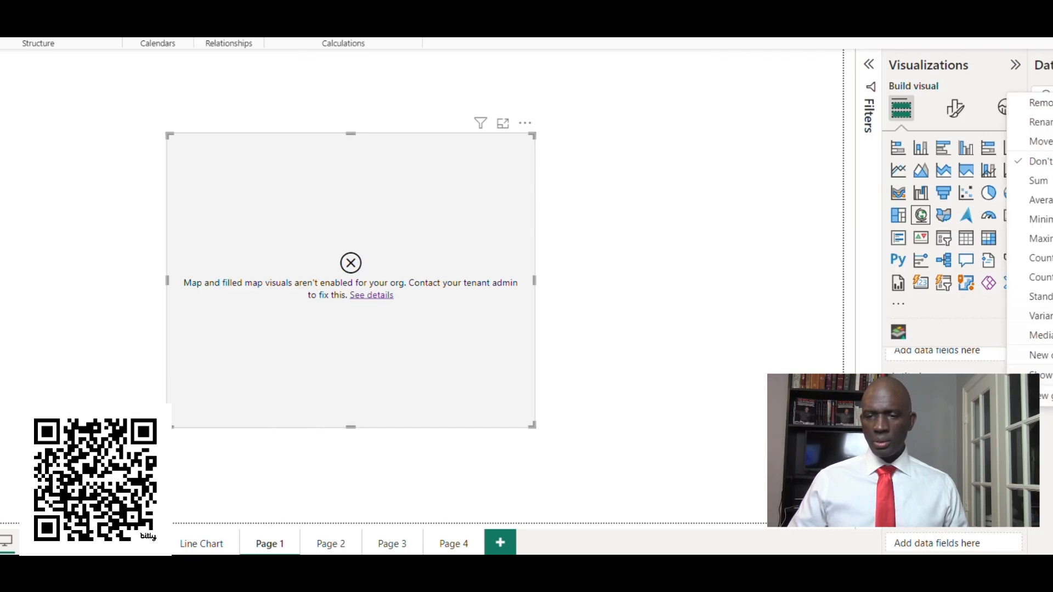
key("Escape")
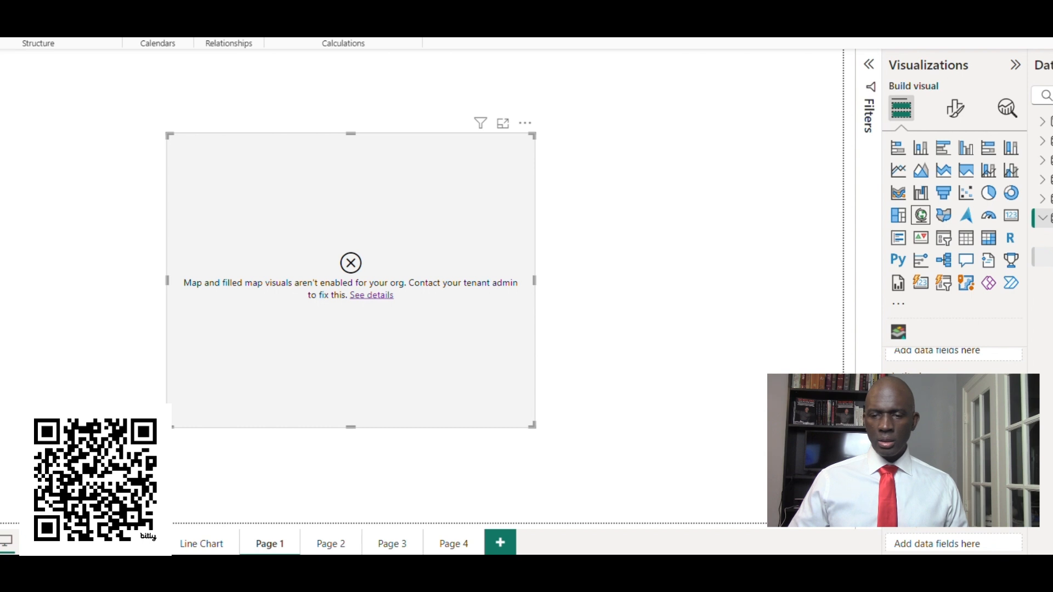
scroll(954, 439, "up", 2)
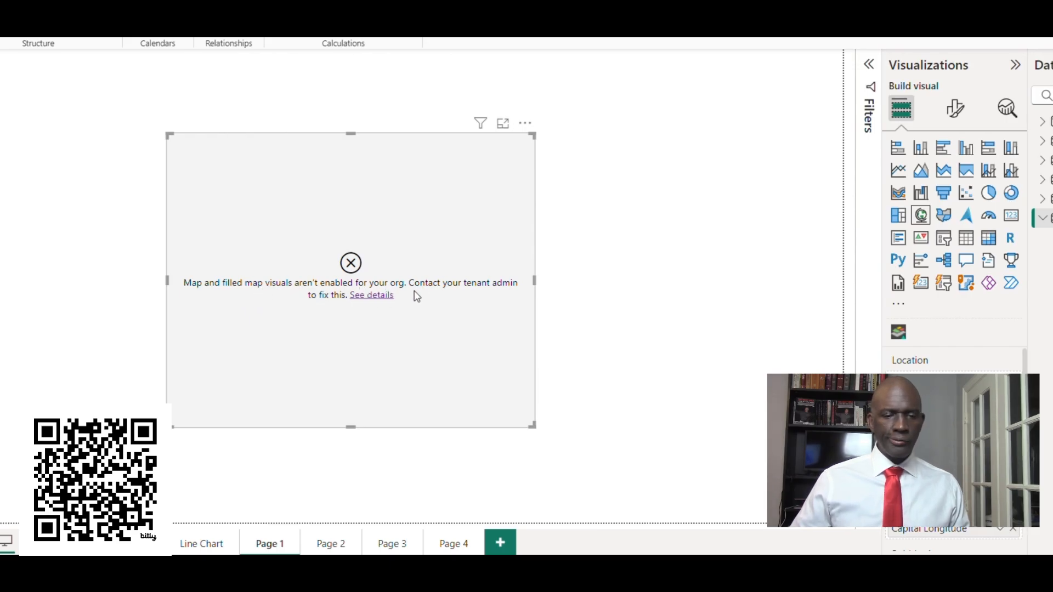
Read the error details of the map visual and close the message.
left_click(378, 301)
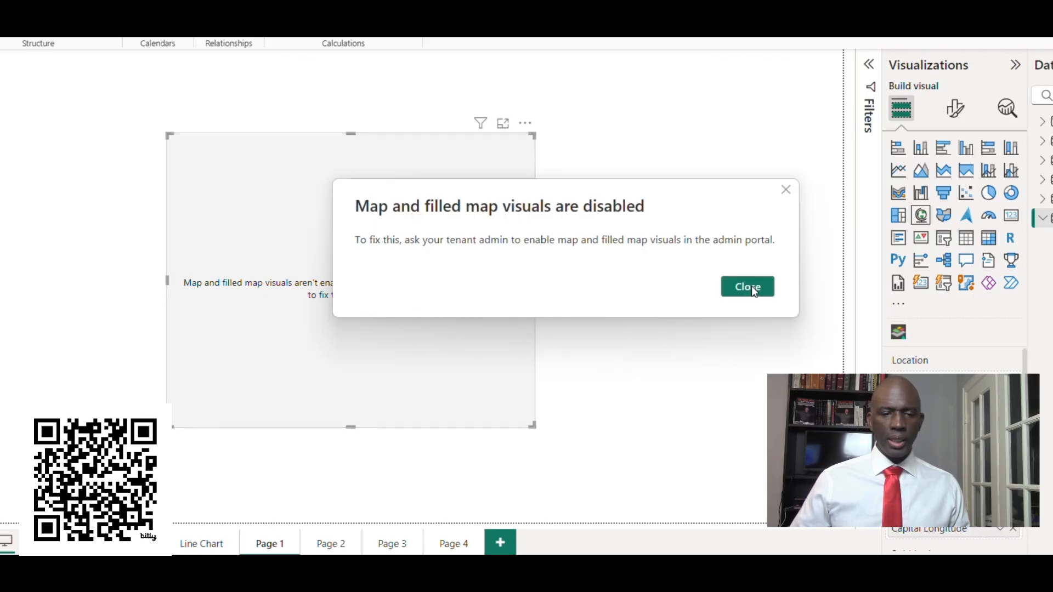
left_click(755, 287)
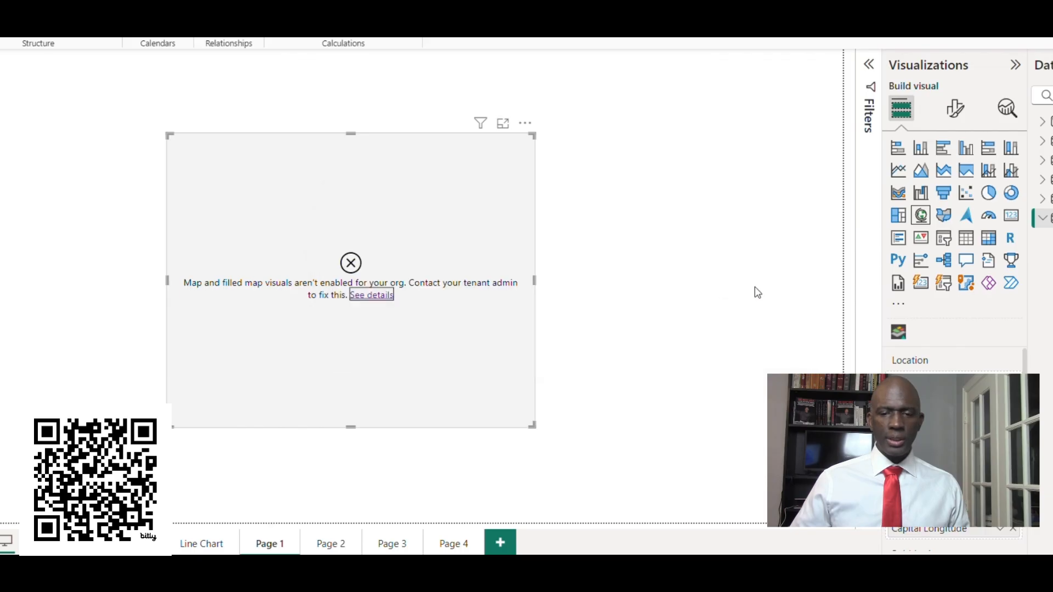
left_click(373, 296)
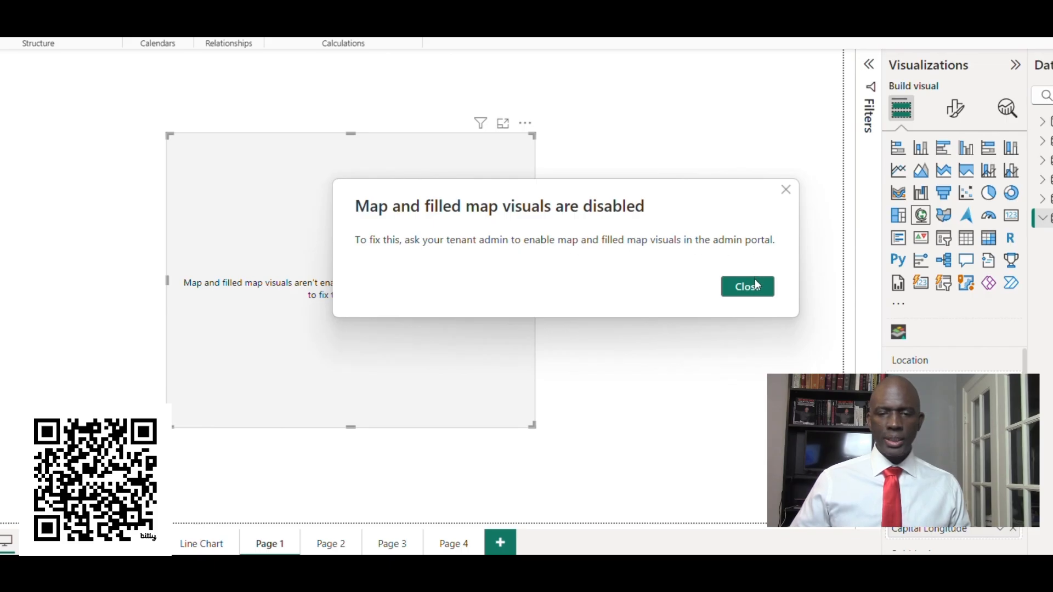
left_click(749, 296)
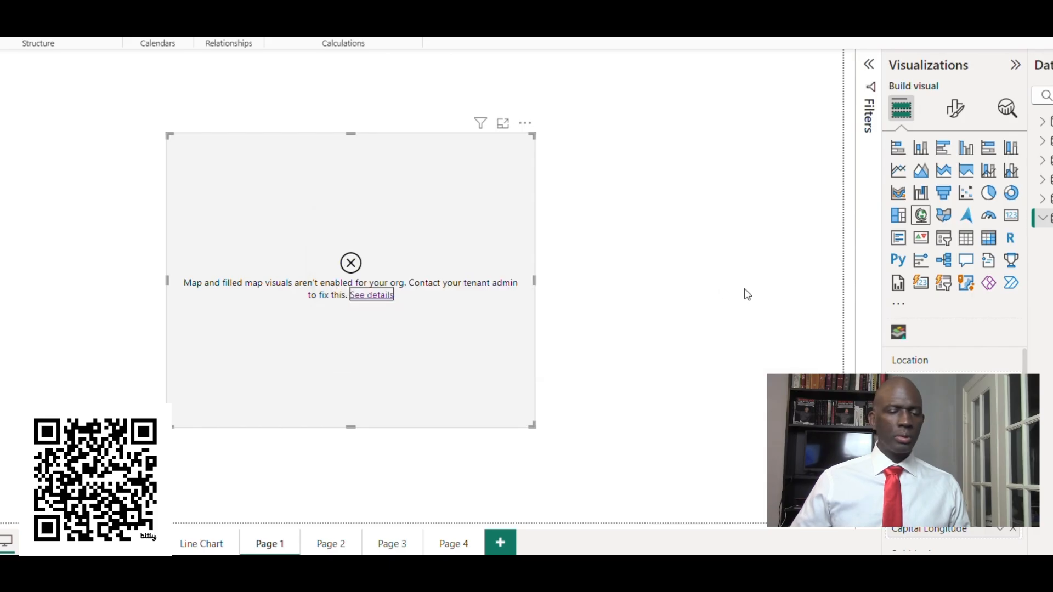
left_click(372, 298)
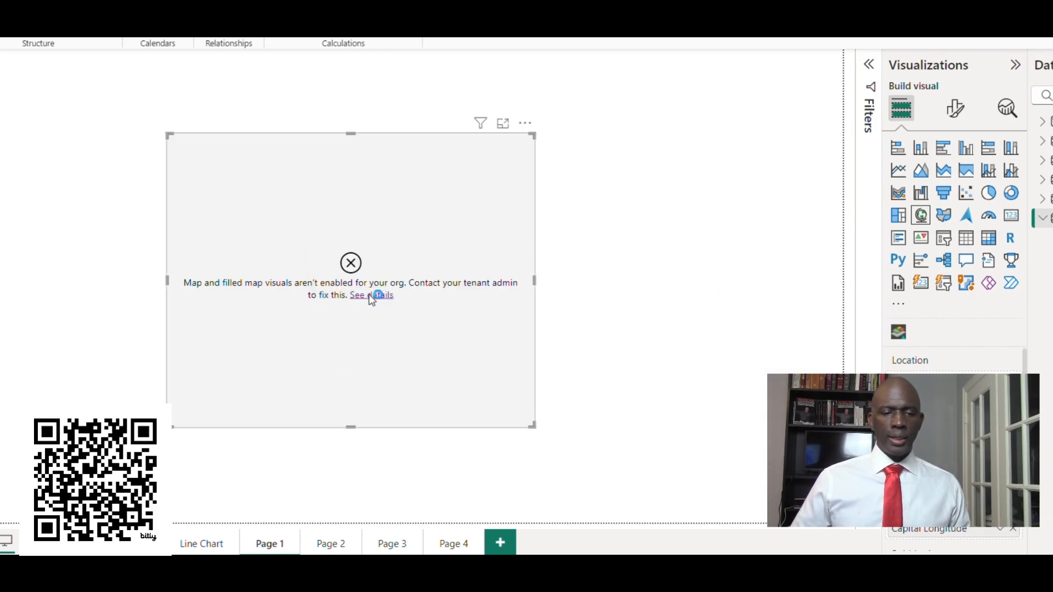
left_click(747, 287)
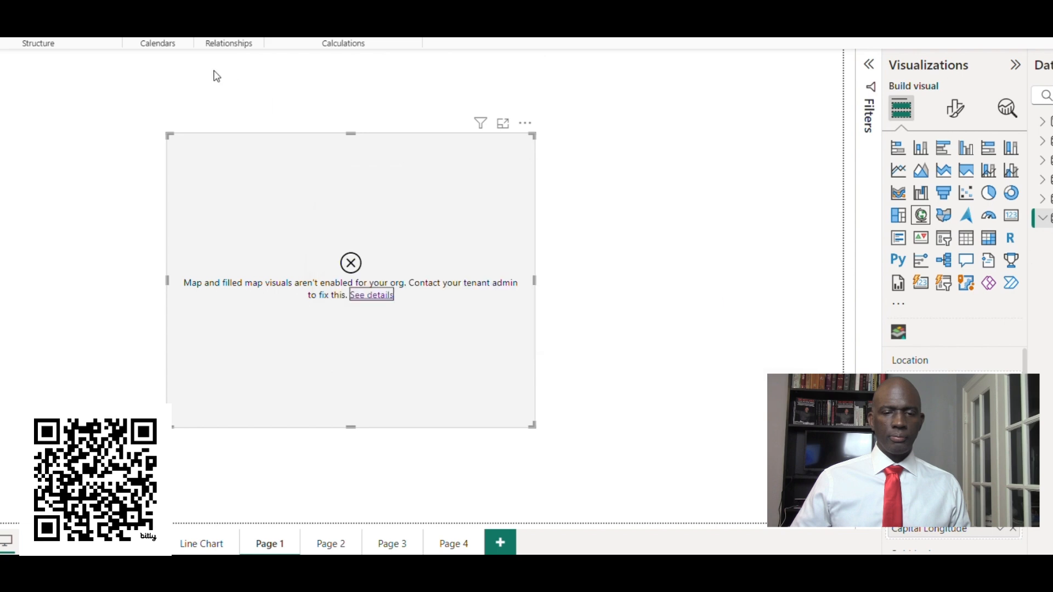
Open the Power BI Options and check the global Report settings for map visual options.
left_click(3, 40)
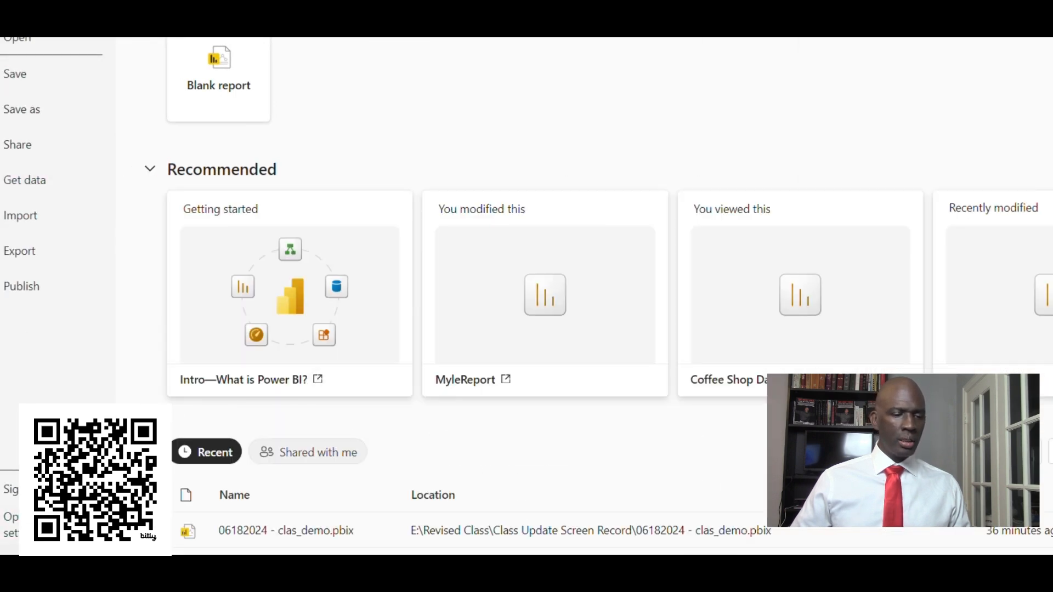
left_click(28, 525)
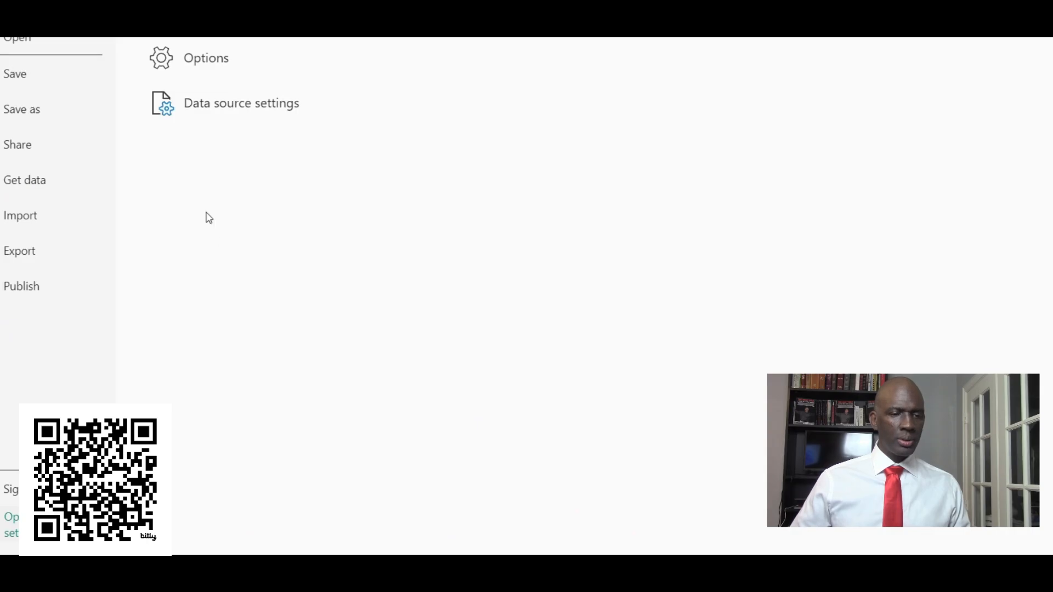
left_click(201, 68)
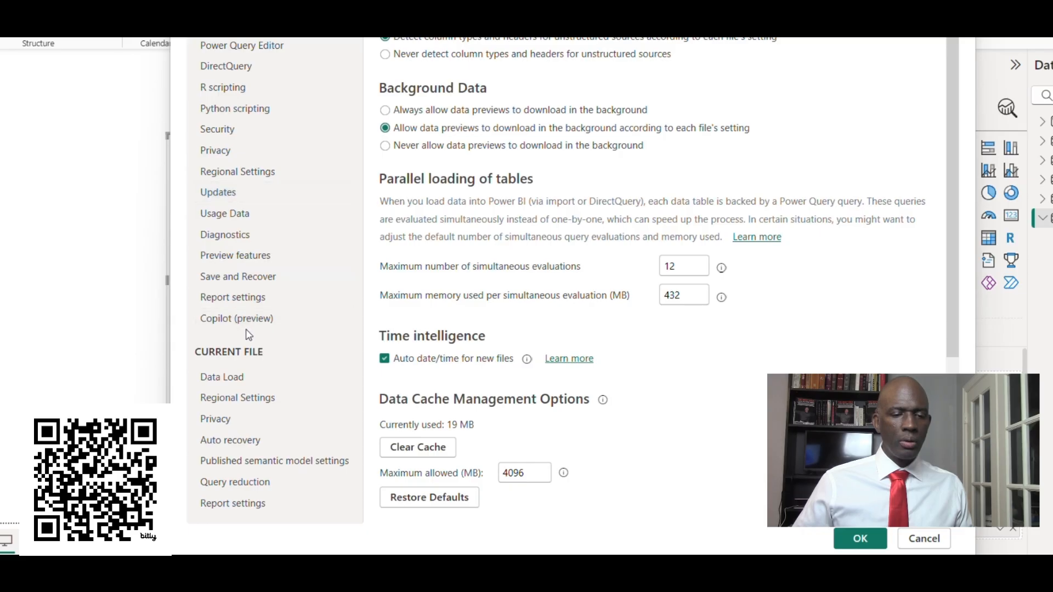
left_click(248, 299)
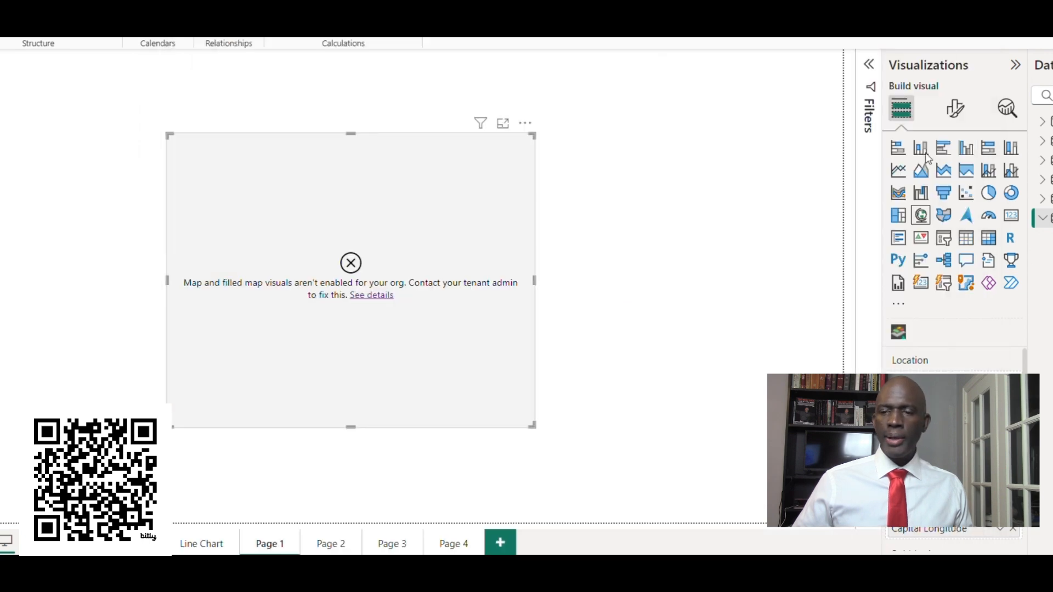
Remove the map visual from Page 1.
left_click(525, 123)
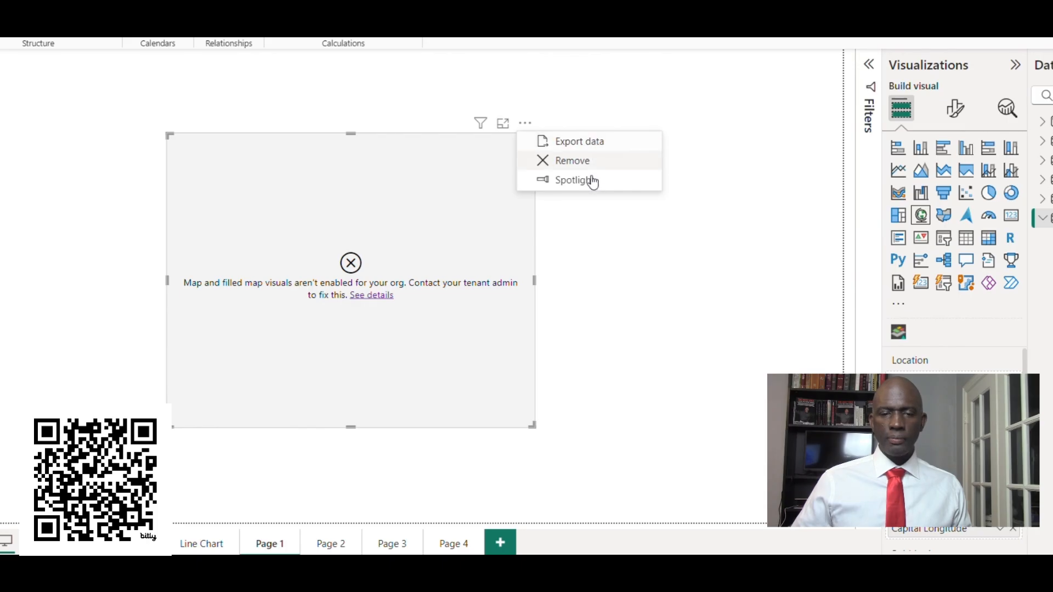
left_click(578, 161)
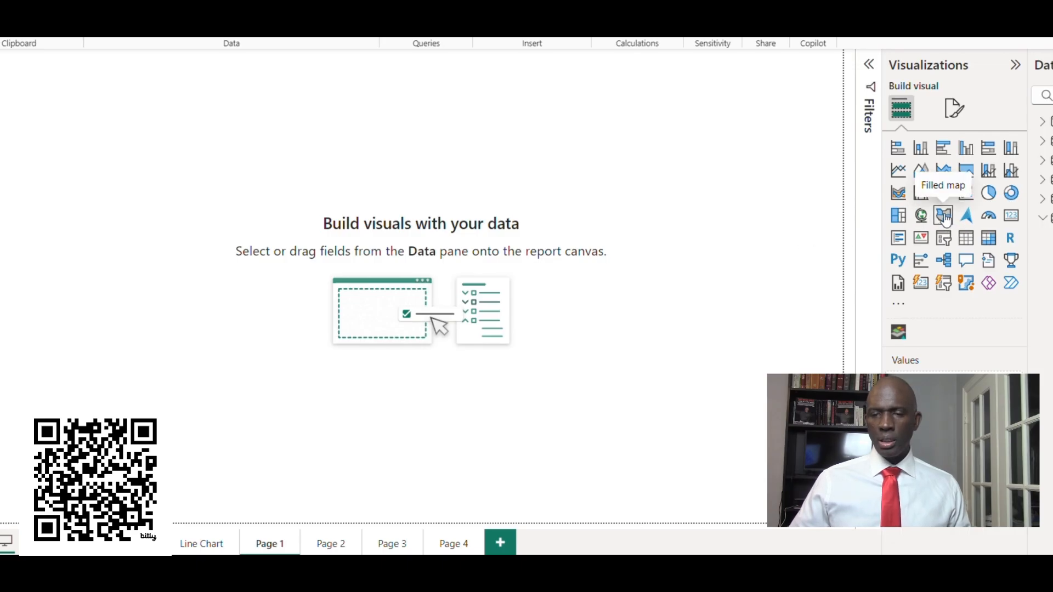
Try a filled map placed mid-canvas with the capital latitude and longitude fields.
left_click(943, 216)
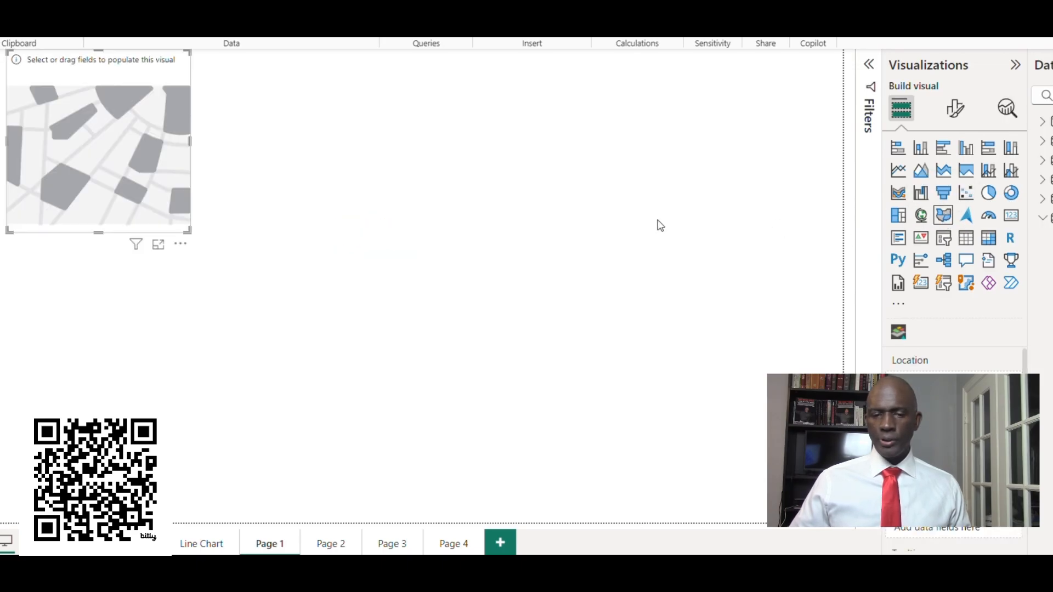
left_click_drag(186, 189, 503, 352)
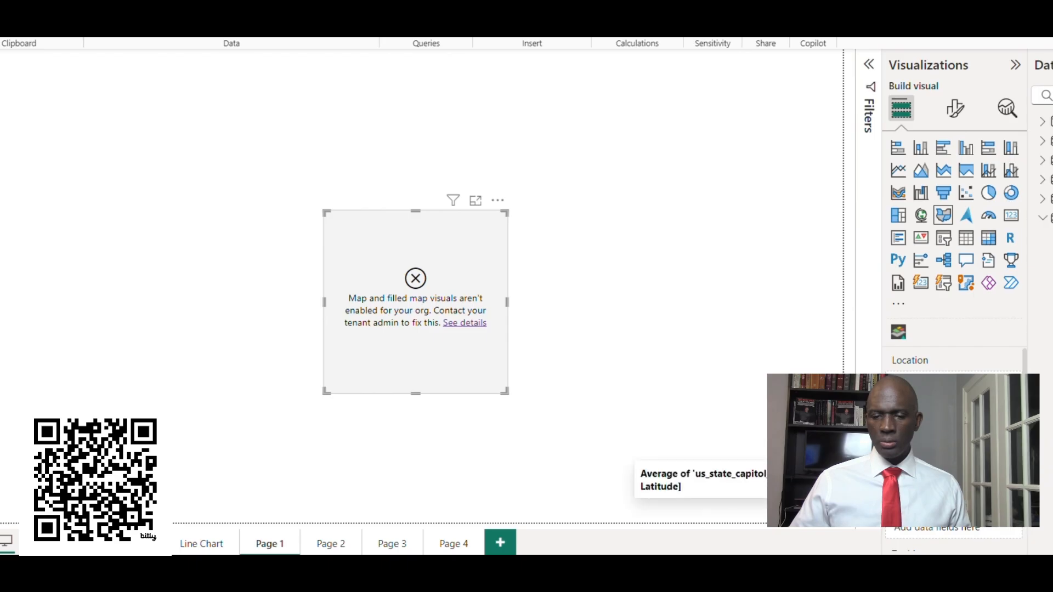
left_click_drag(1050, 257, 984, 531)
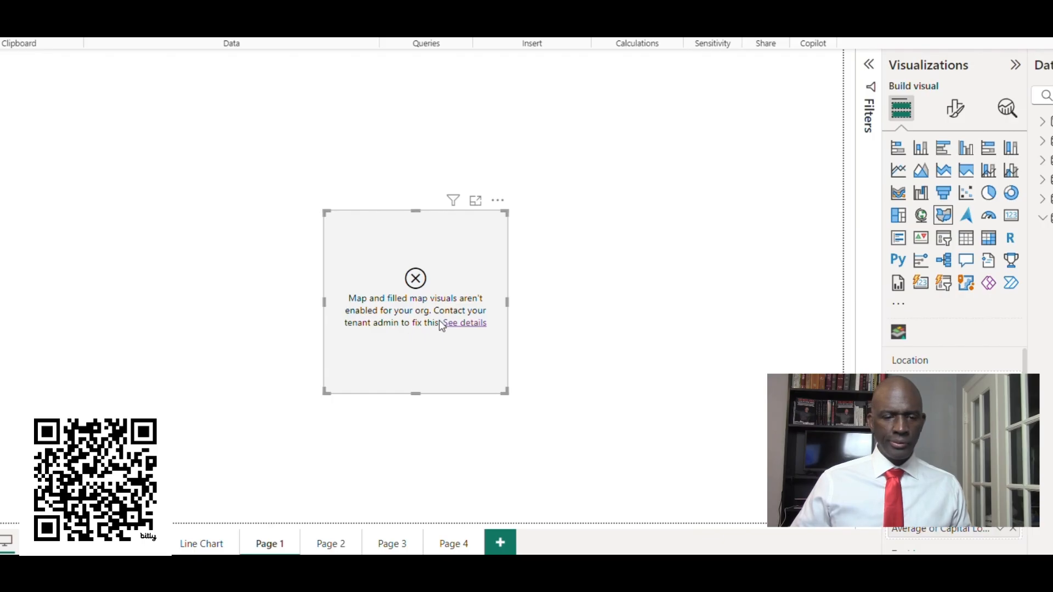
Check the filled map's error details and remove the visual from Page 1.
left_click(471, 323)
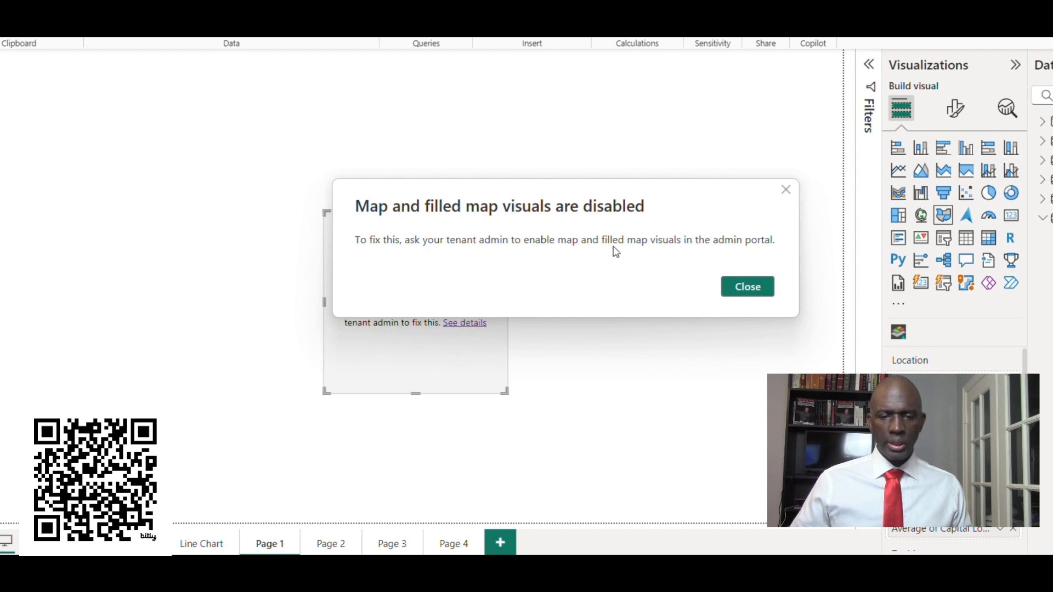
left_click(747, 287)
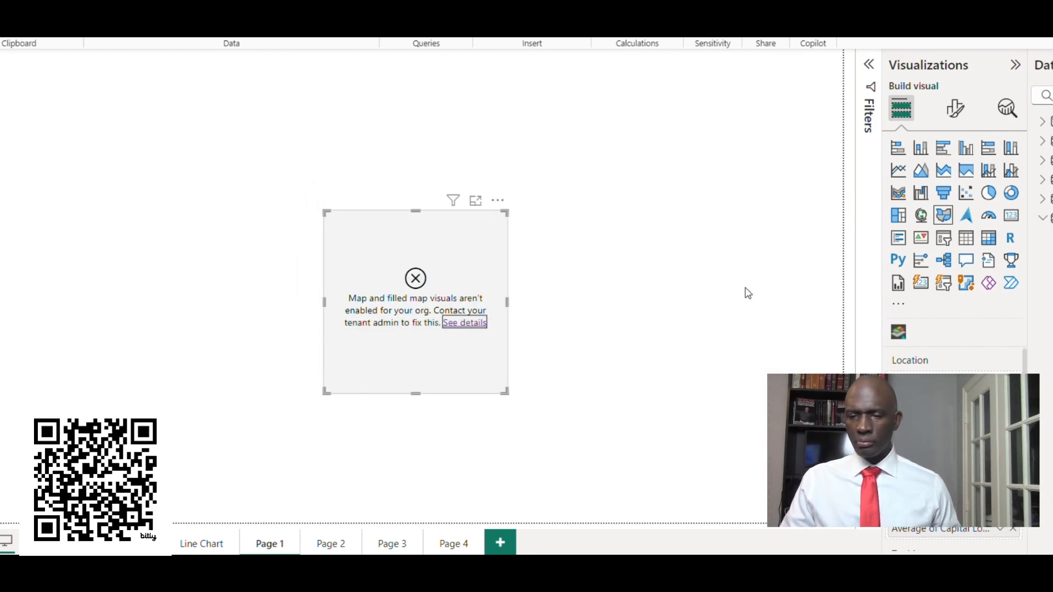
left_click(498, 201)
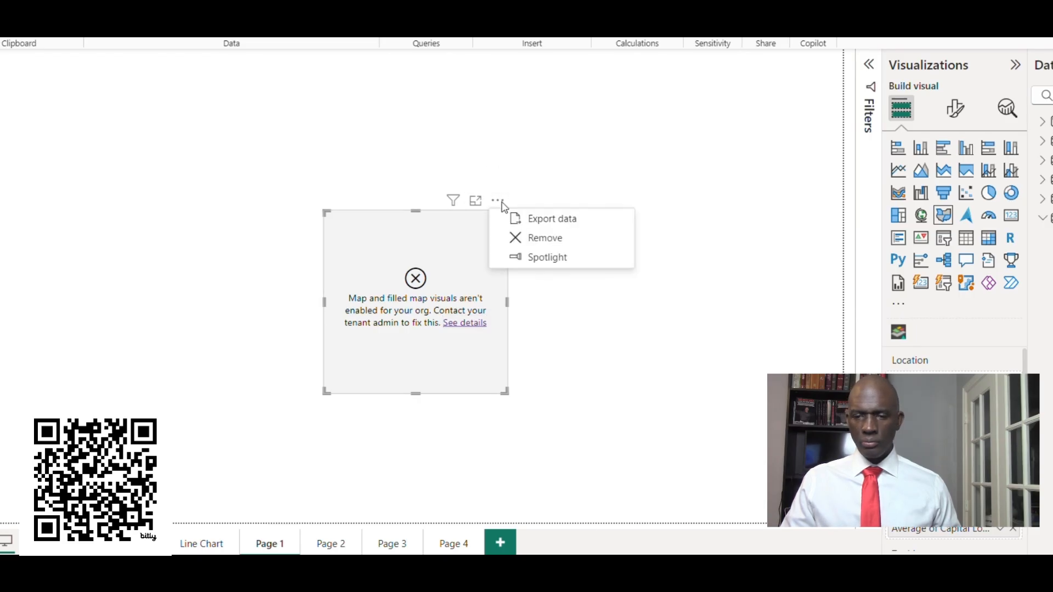
left_click(546, 239)
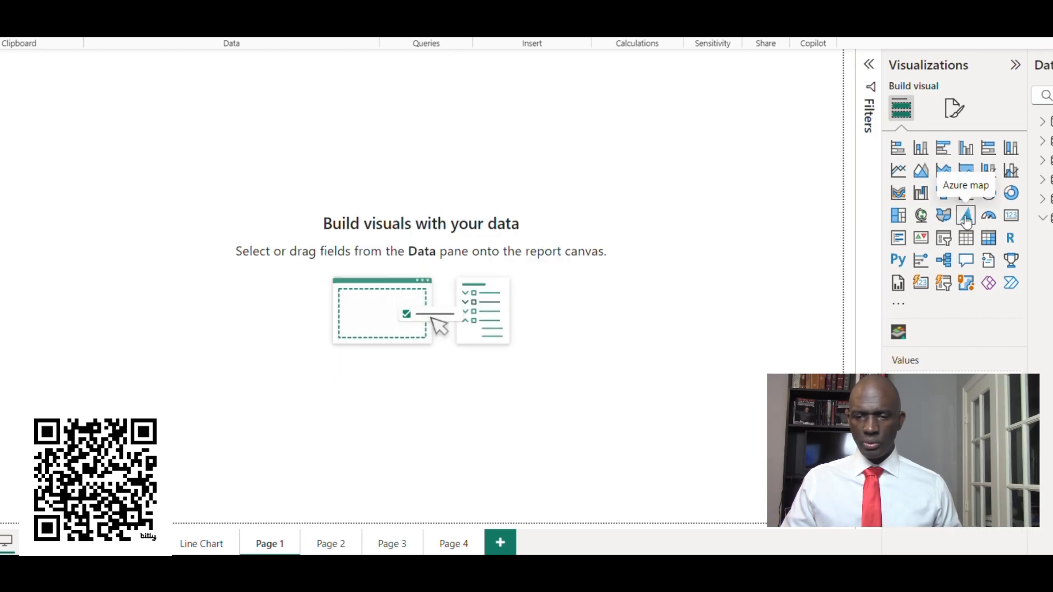
Try adding an Azure map visual, check its error details, and remove it from the page.
left_click(966, 216)
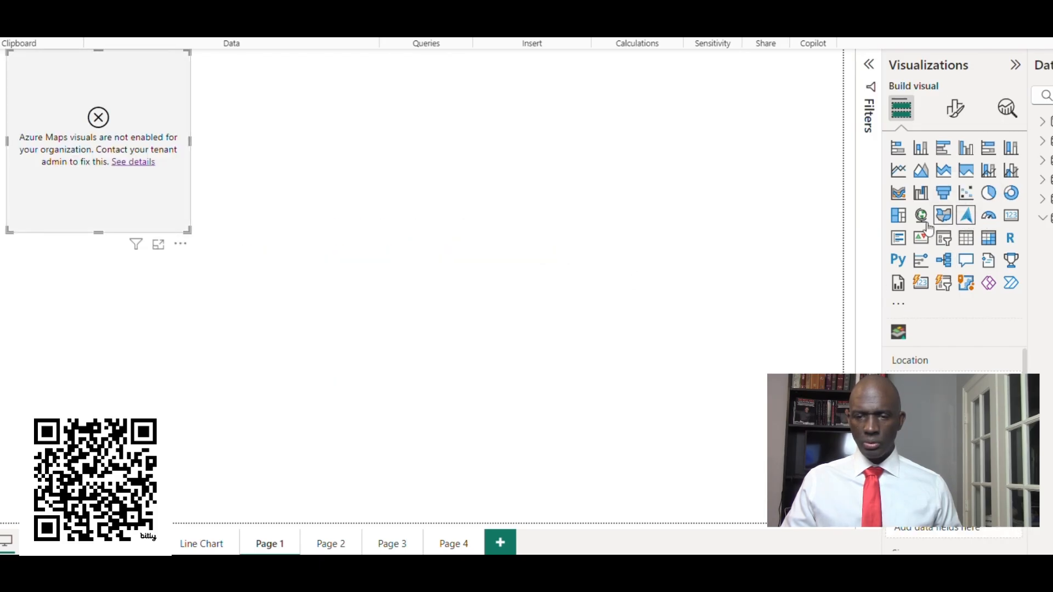
left_click(146, 168)
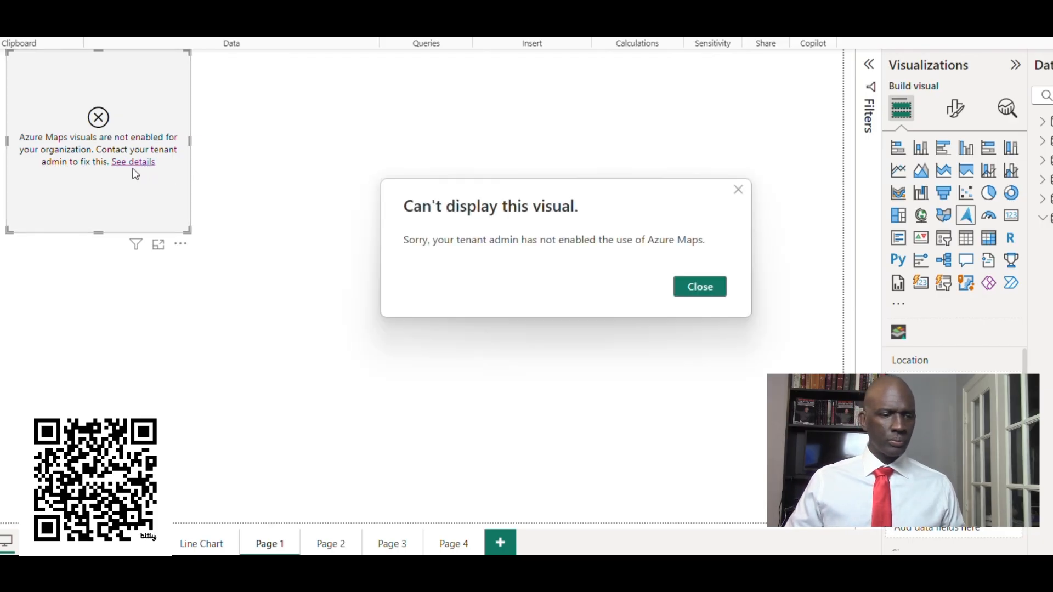
left_click(699, 288)
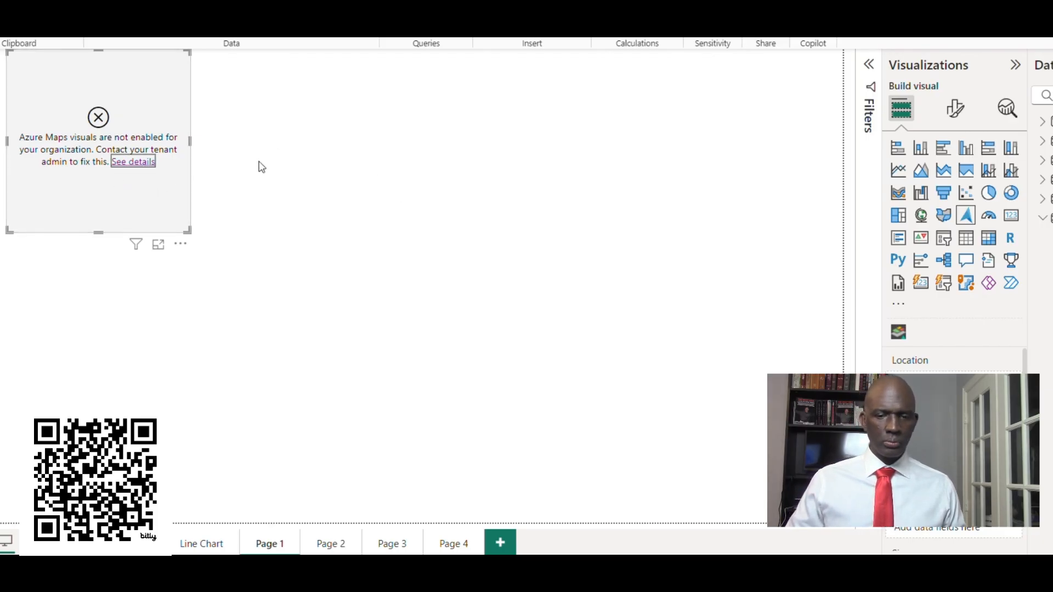
left_click(179, 243)
left_click(242, 266)
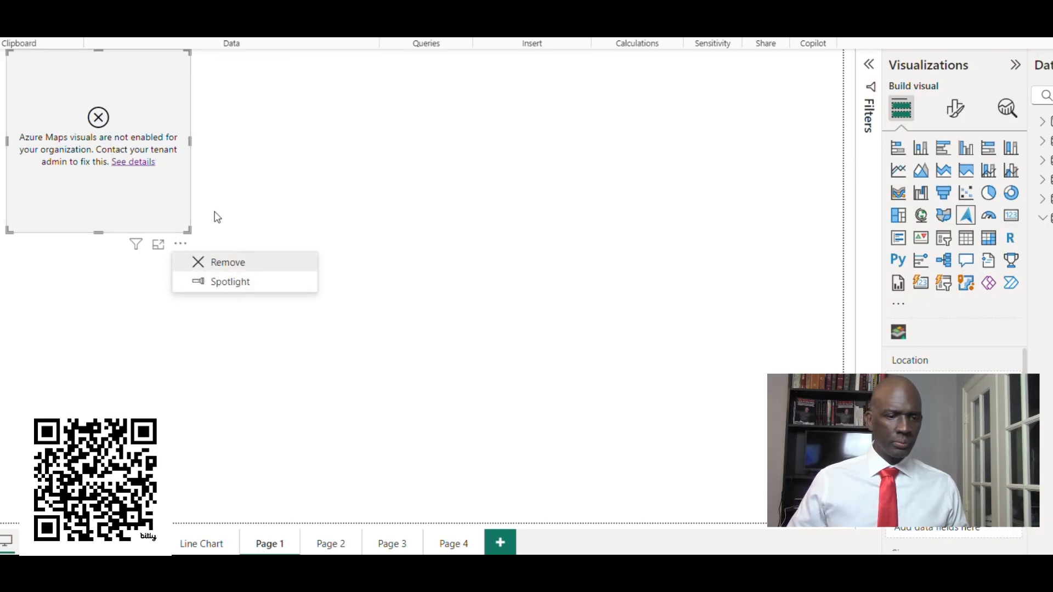
Review the data source settings of the current file, close them and return to Options and settings.
left_click(2, 38)
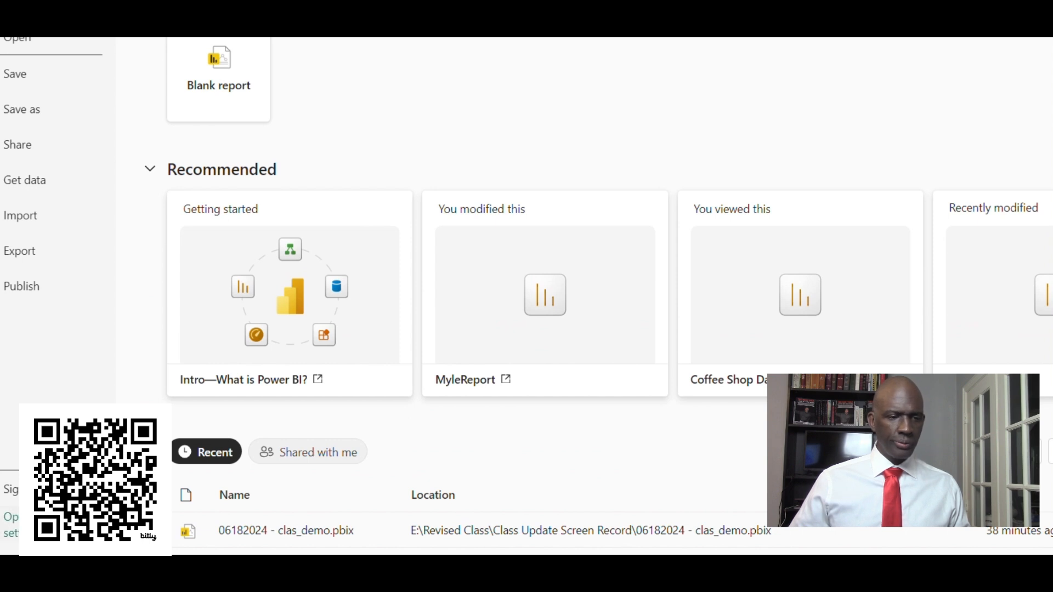
left_click(33, 525)
left_click(201, 105)
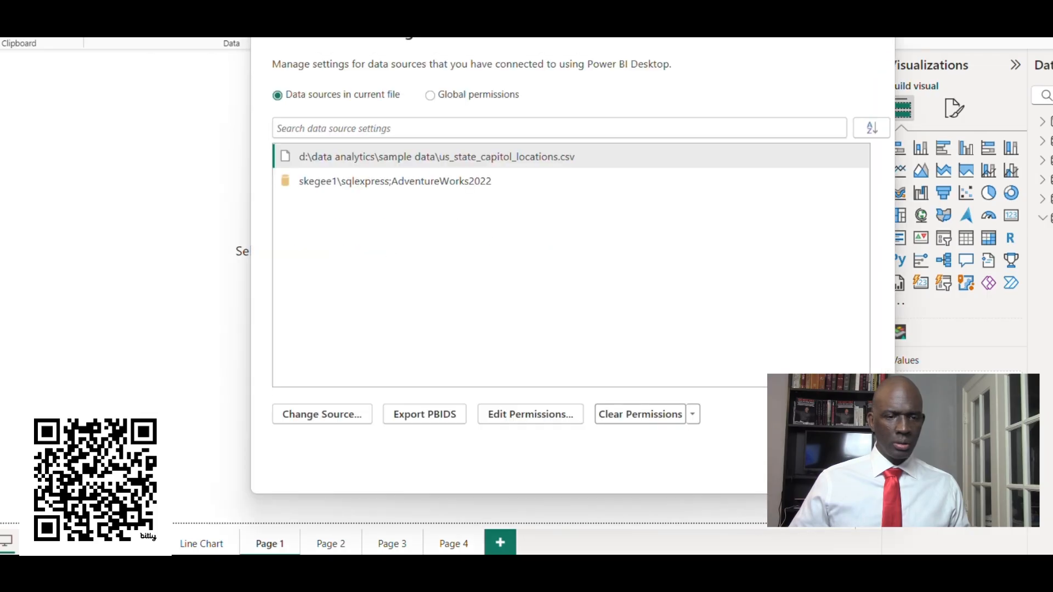
left_click(845, 465)
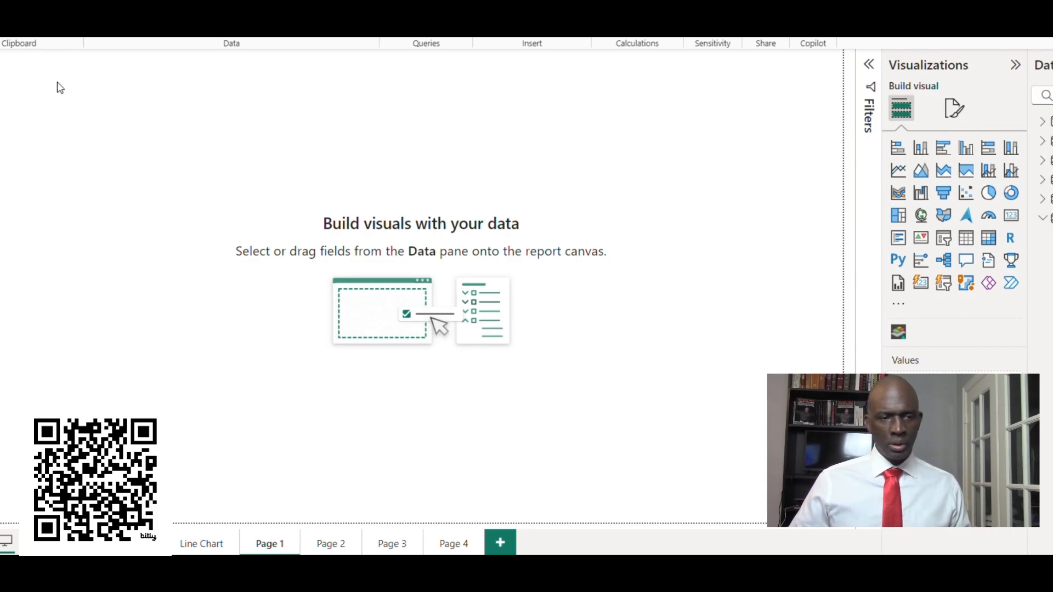
left_click(3, 3)
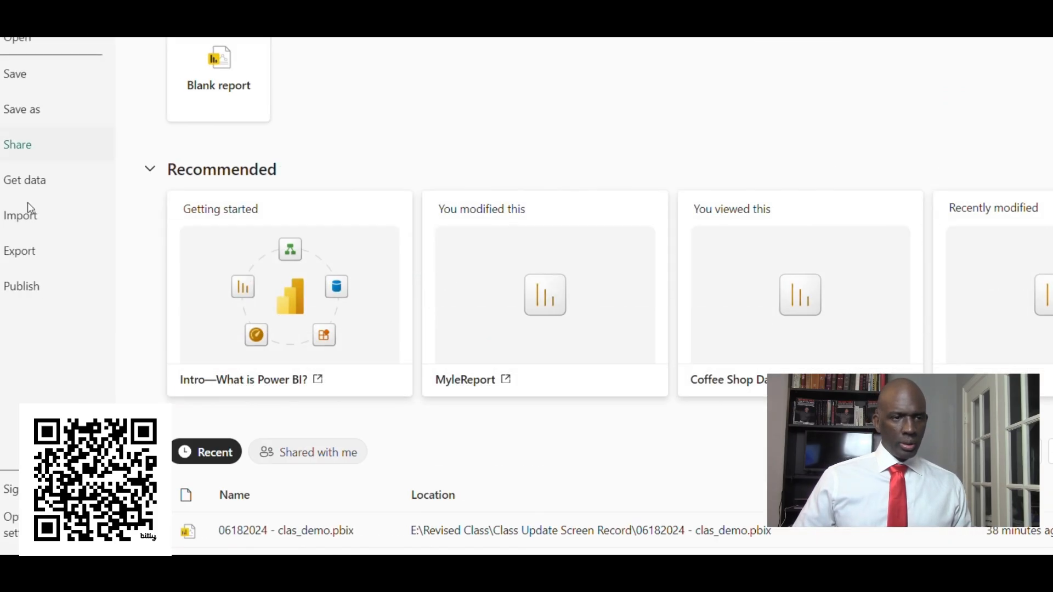
left_click(11, 525)
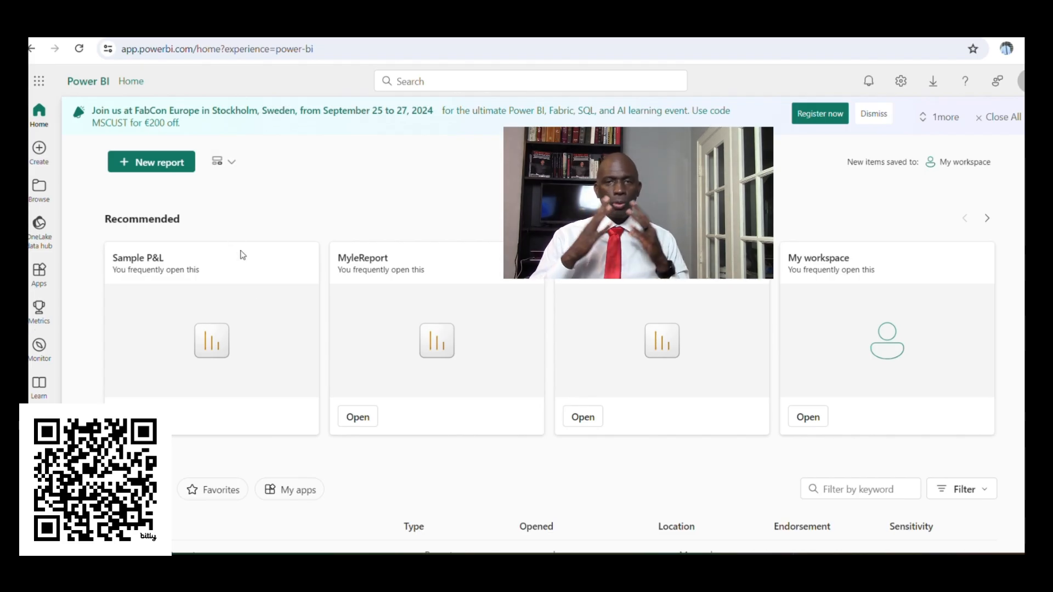
Look through the recent items on the Home page of the Power BI service in the browser.
scroll(243, 255, "down", 3)
scroll(242, 471, "down", 3)
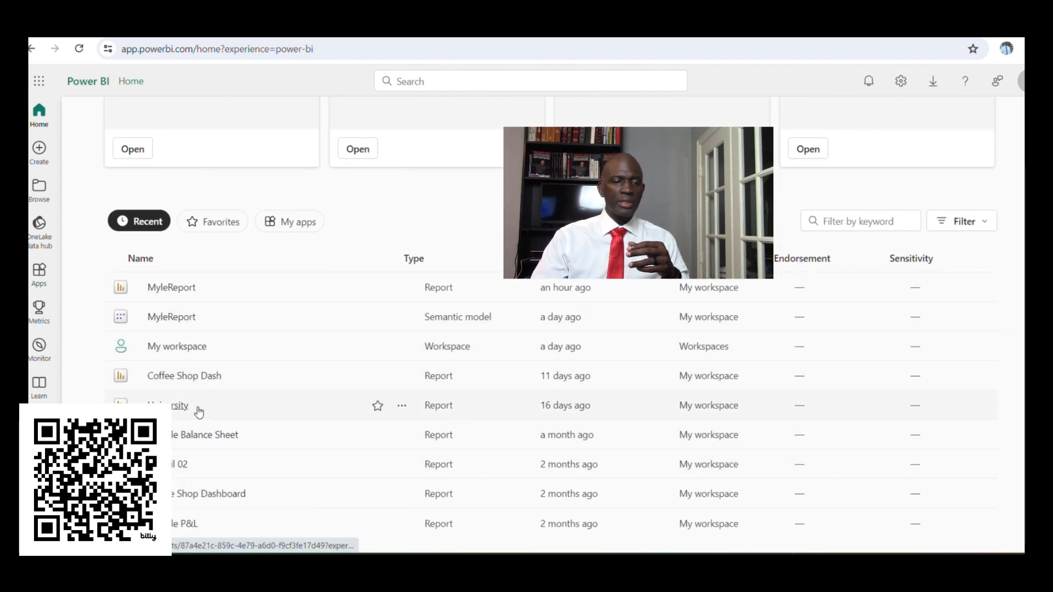
Open the Admin portal from the service settings, check its Azure connections and return to Tenant settings.
scroll(209, 426, "up", 5)
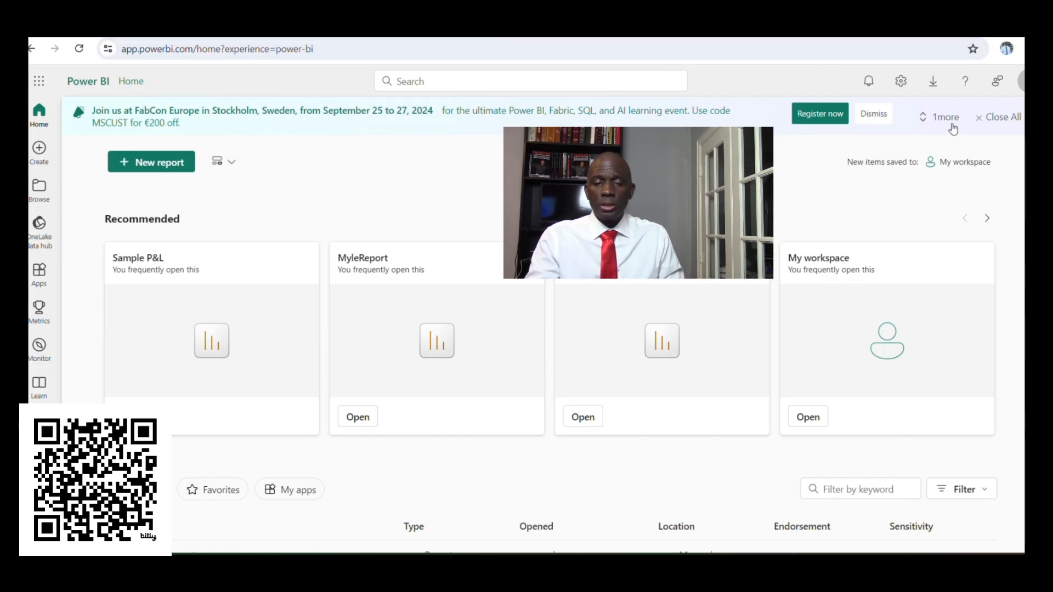
left_click(901, 83)
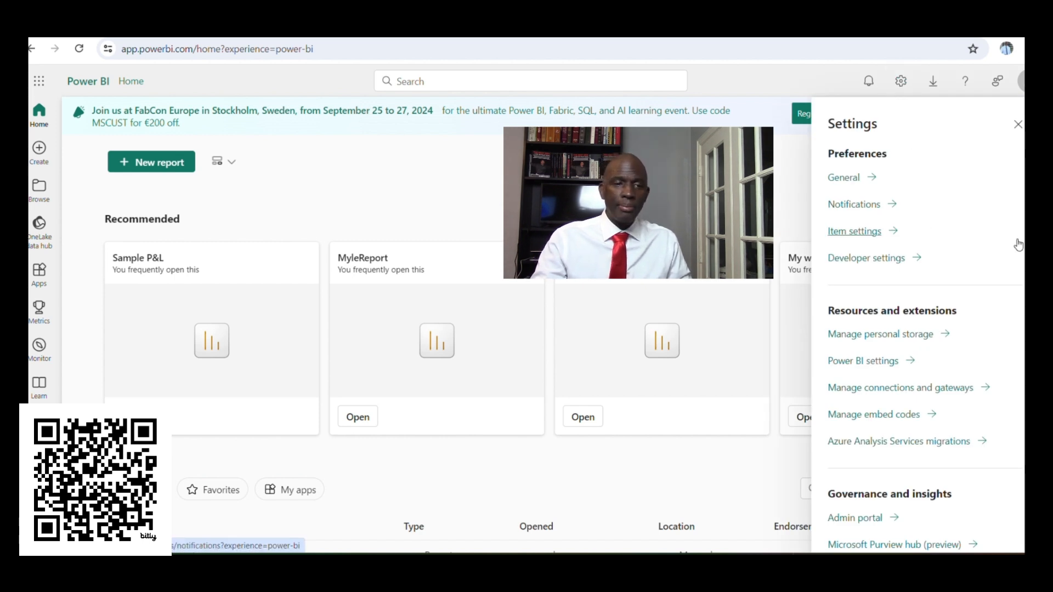
left_click(862, 518)
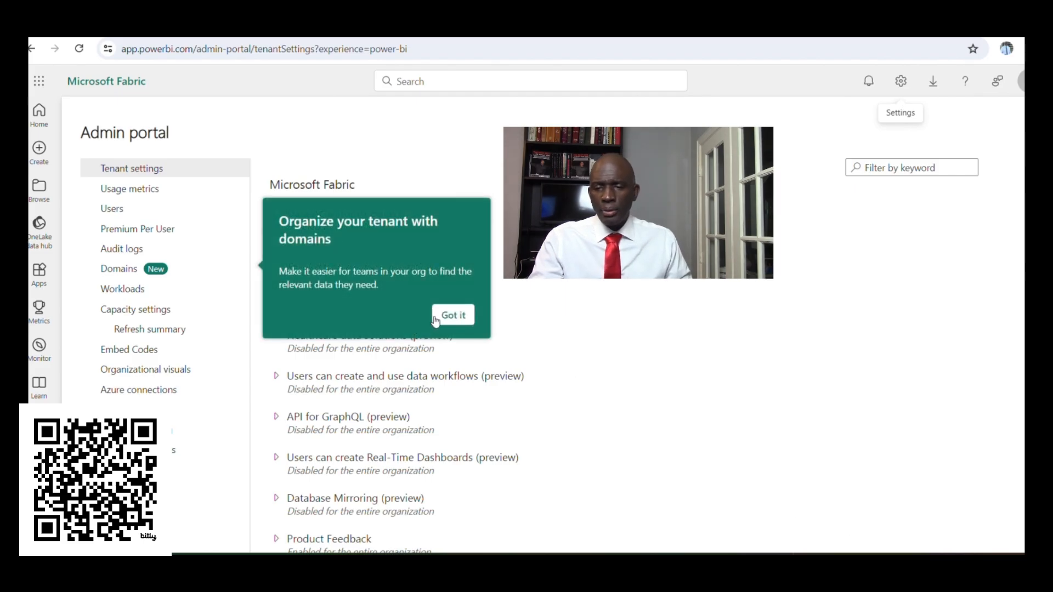
left_click(454, 316)
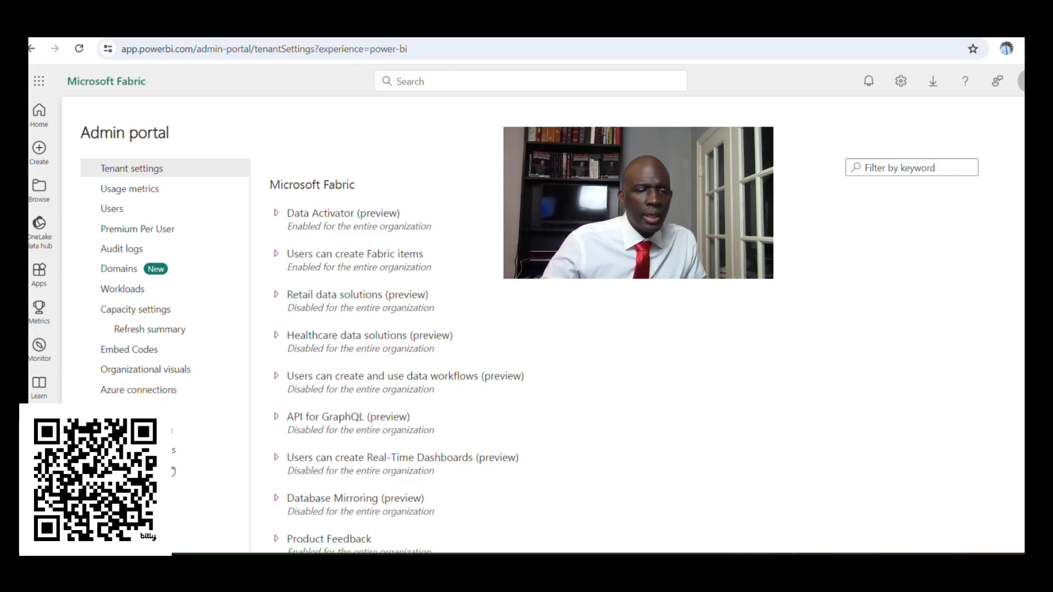
left_click(149, 393)
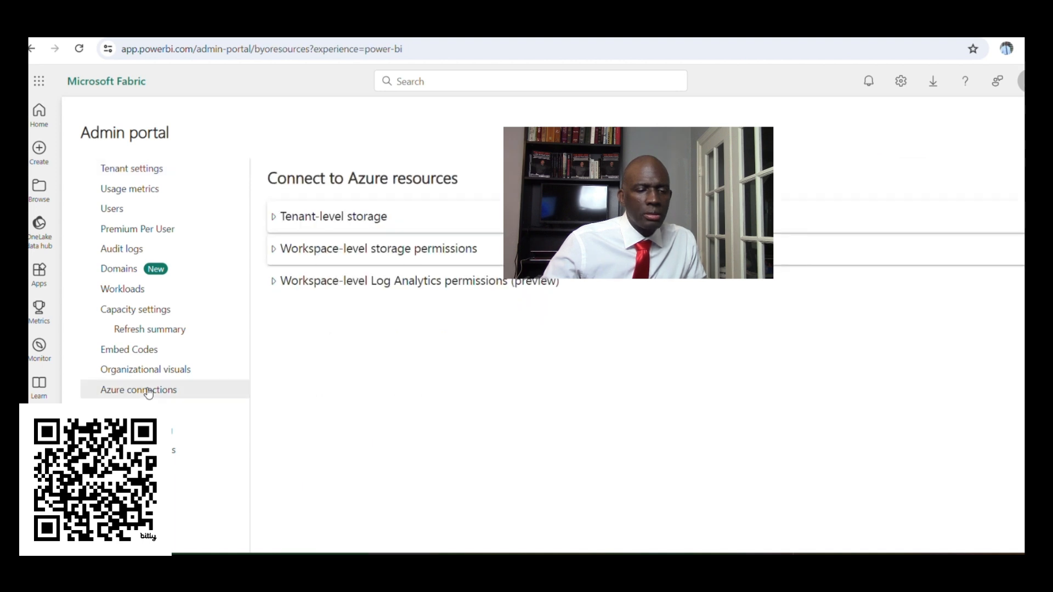
left_click(153, 174)
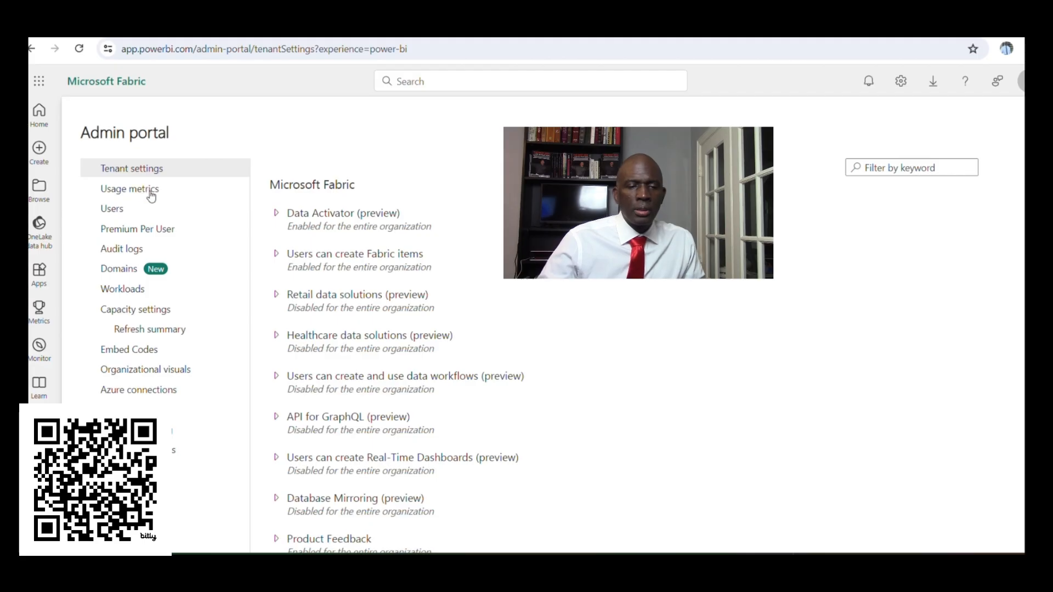
Enable "Map and filled map visuals" under the tenant's Integration settings and apply the change.
scroll(354, 337, "down", 6)
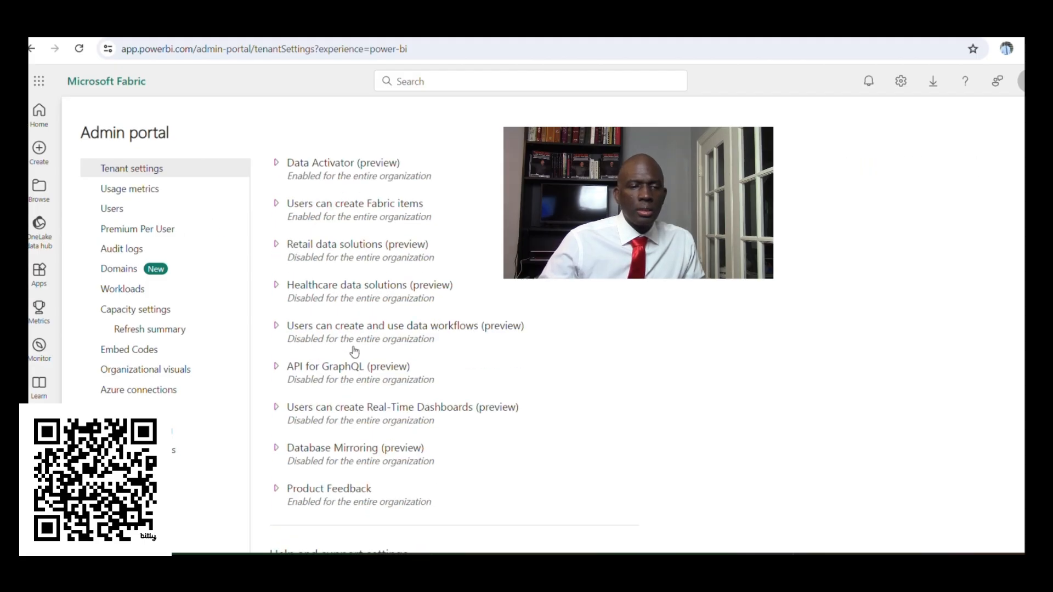
scroll(354, 354, "down", 1)
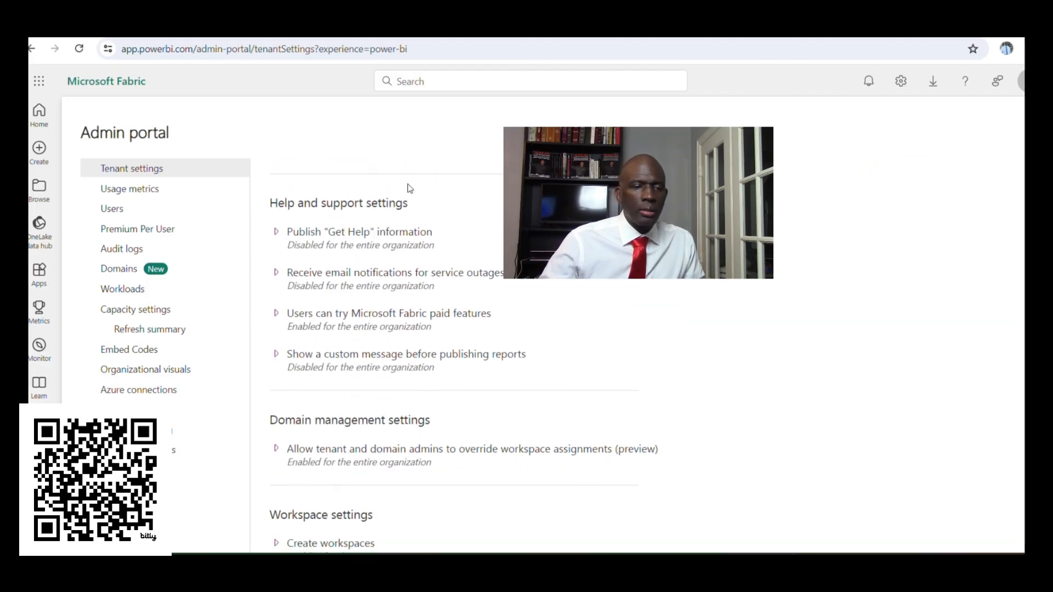
scroll(419, 294, "down", 6)
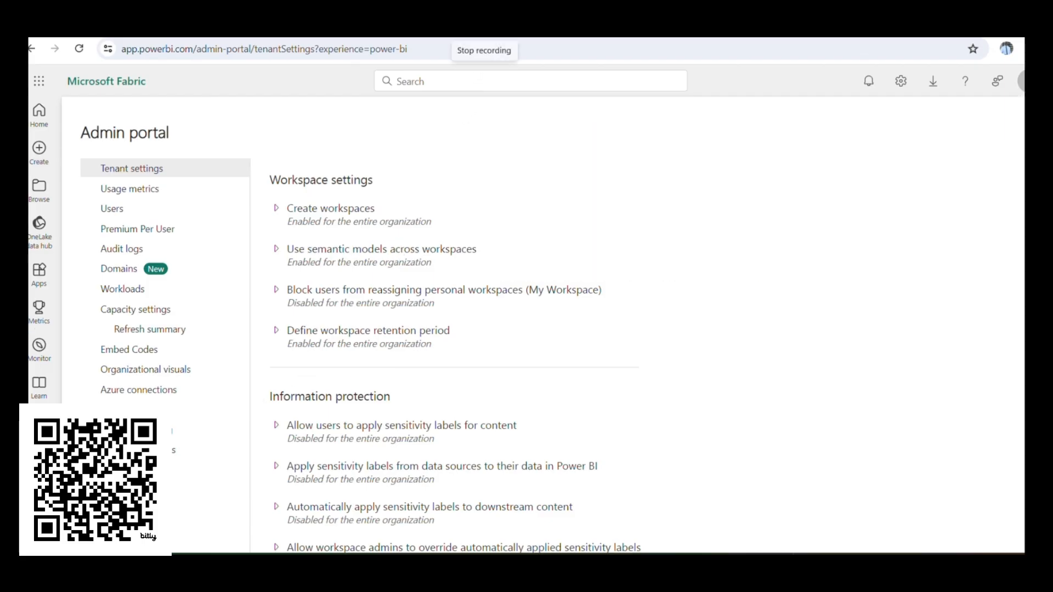
scroll(349, 273, "down", 1)
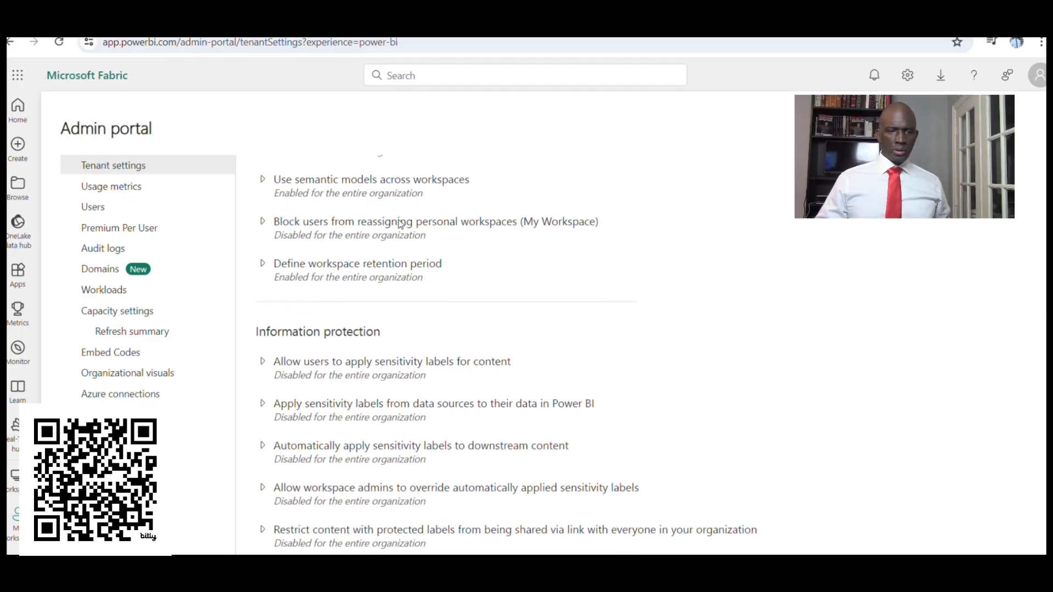
scroll(406, 247, "down", 15)
scroll(402, 292, "down", 20)
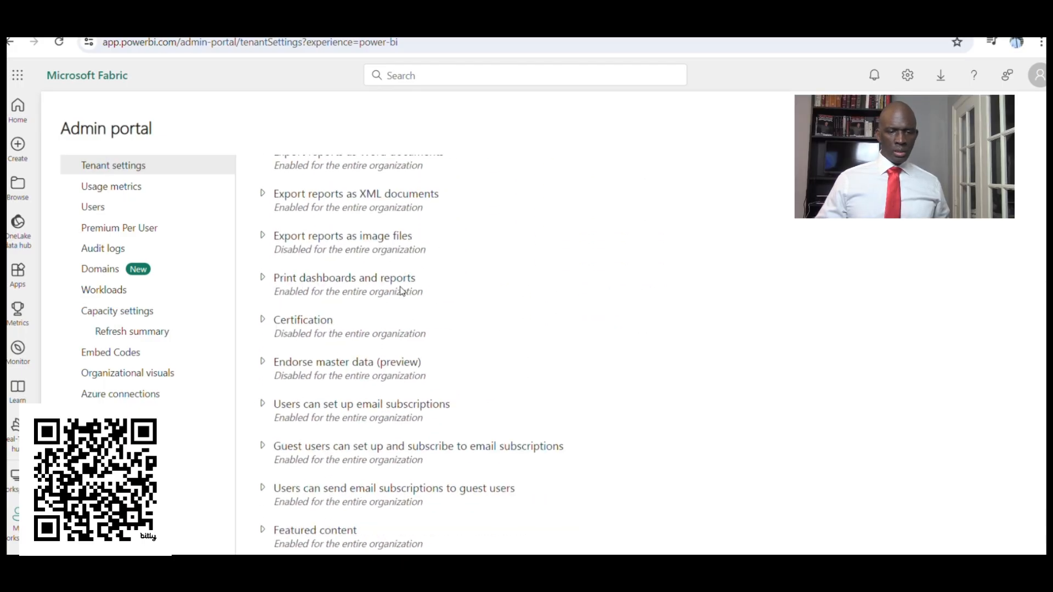
scroll(402, 297, "down", 2)
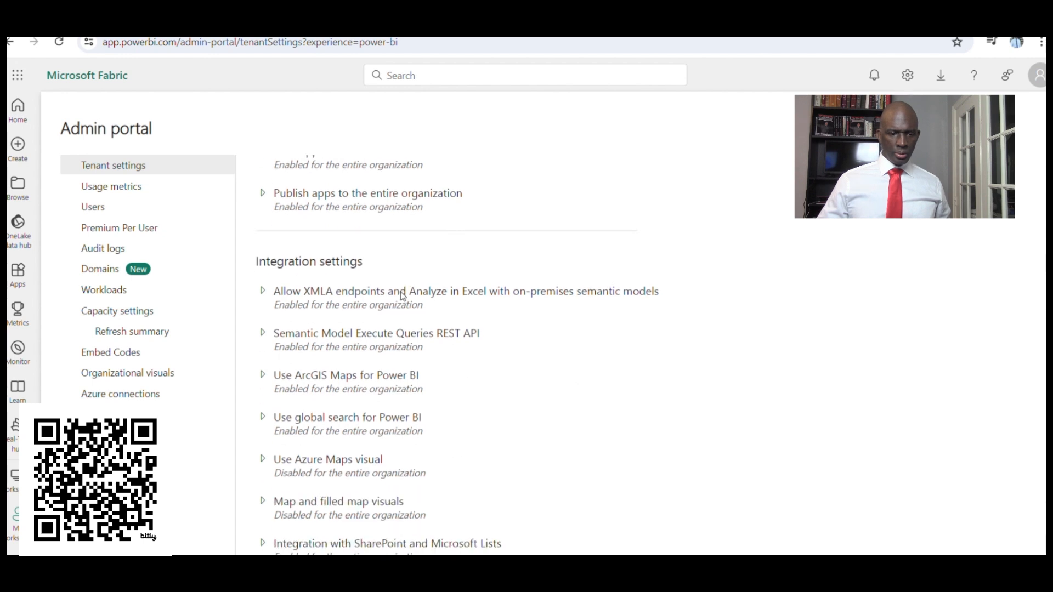
scroll(398, 296, "down", 2)
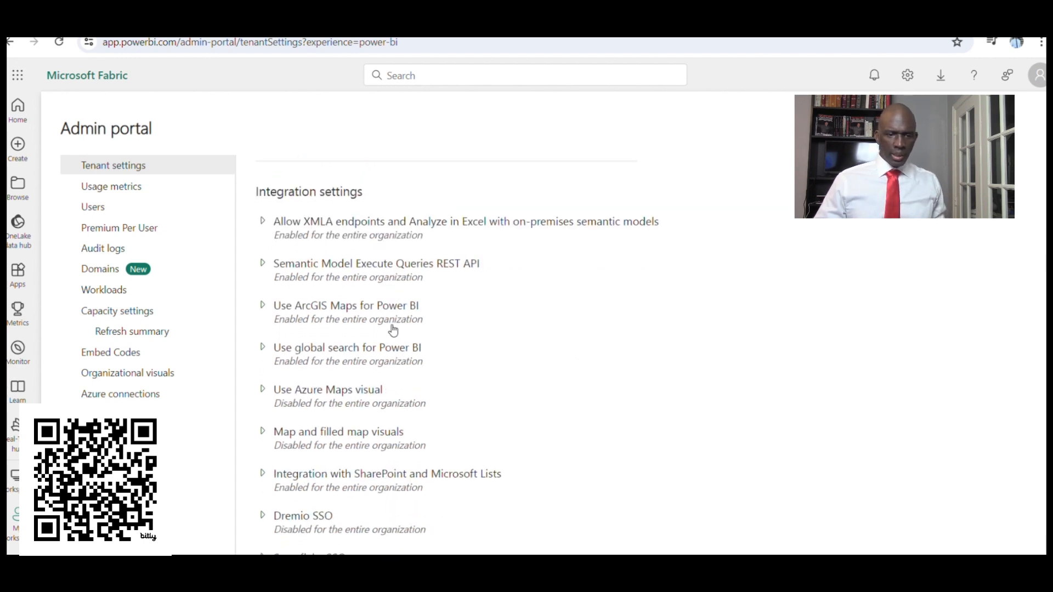
scroll(355, 411, "down", 2)
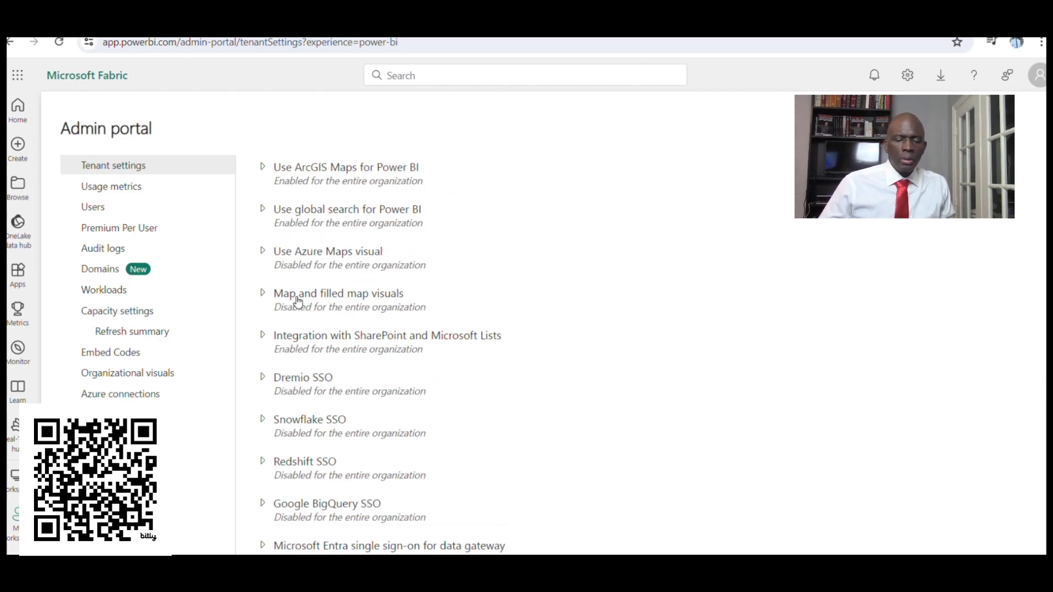
left_click(263, 294)
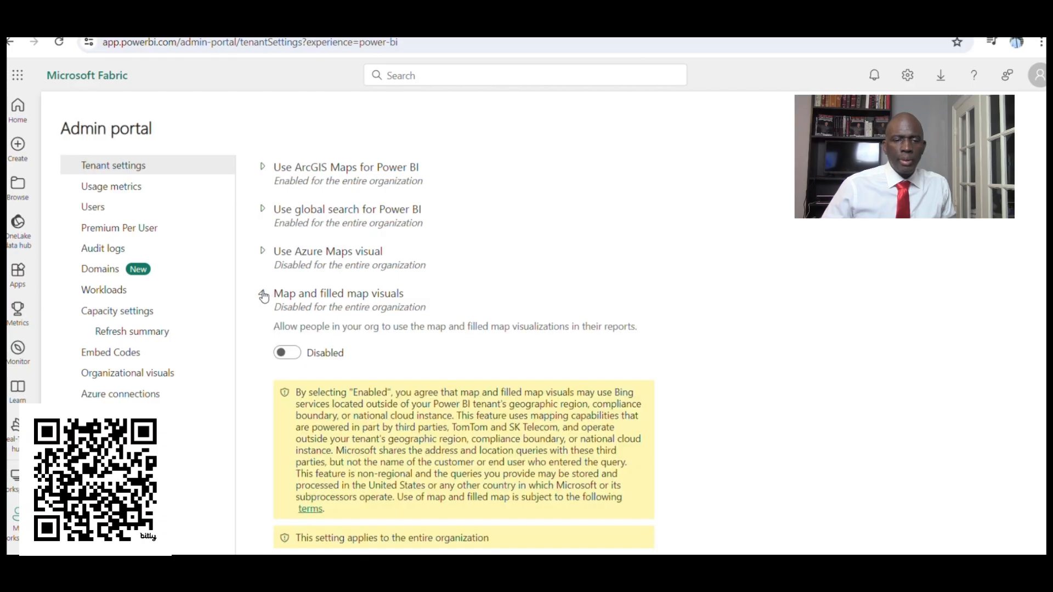
left_click(287, 352)
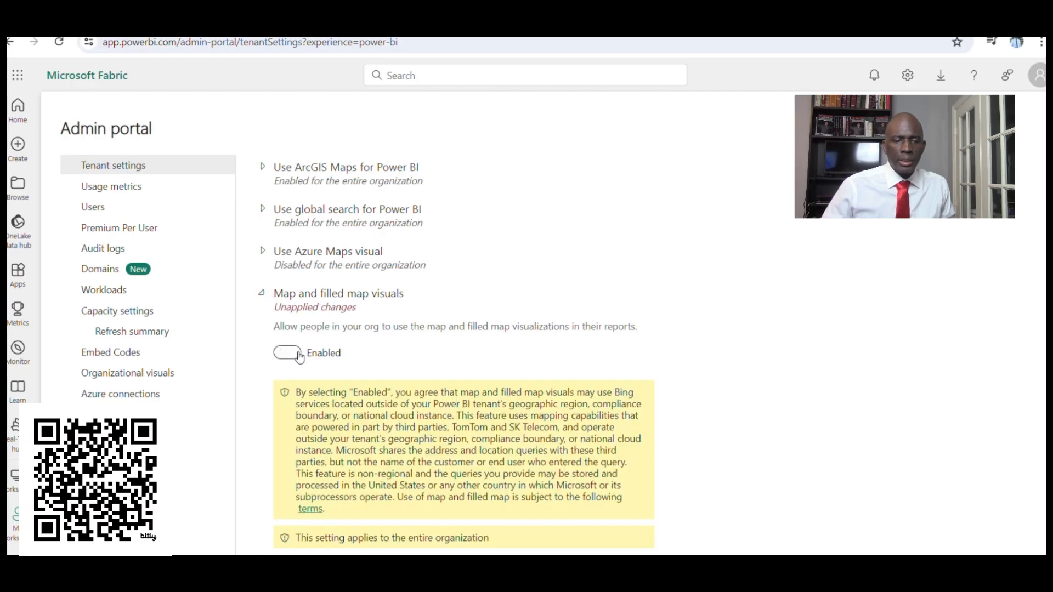
scroll(340, 354, "down", 3)
scroll(339, 353, "down", 2)
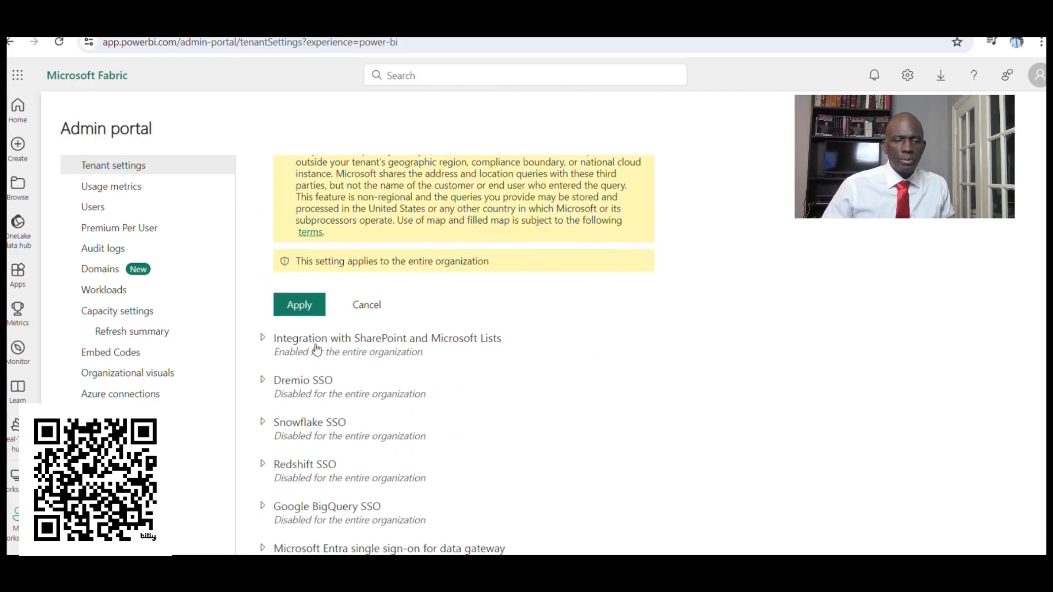
left_click(305, 303)
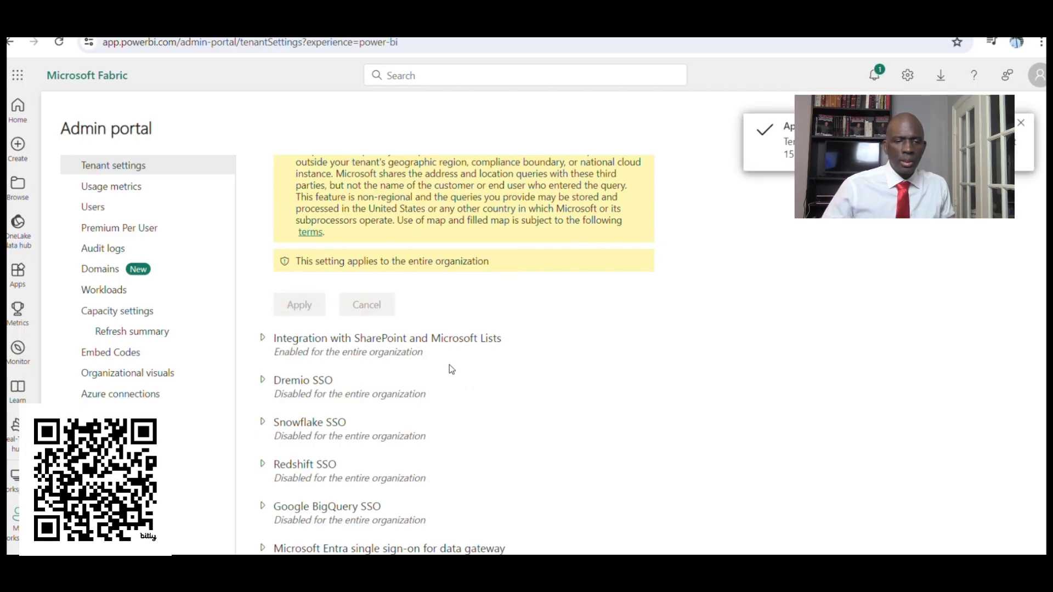
Enable "Use Azure Maps visual" for the entire organization and apply the change.
scroll(449, 364, "up", 4)
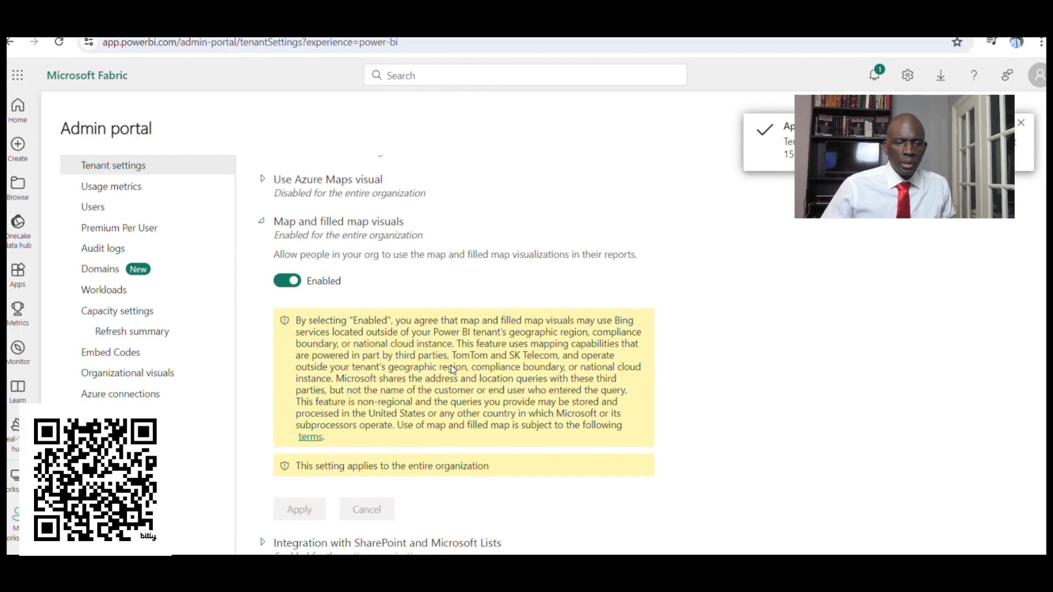
scroll(452, 365, "up", 1)
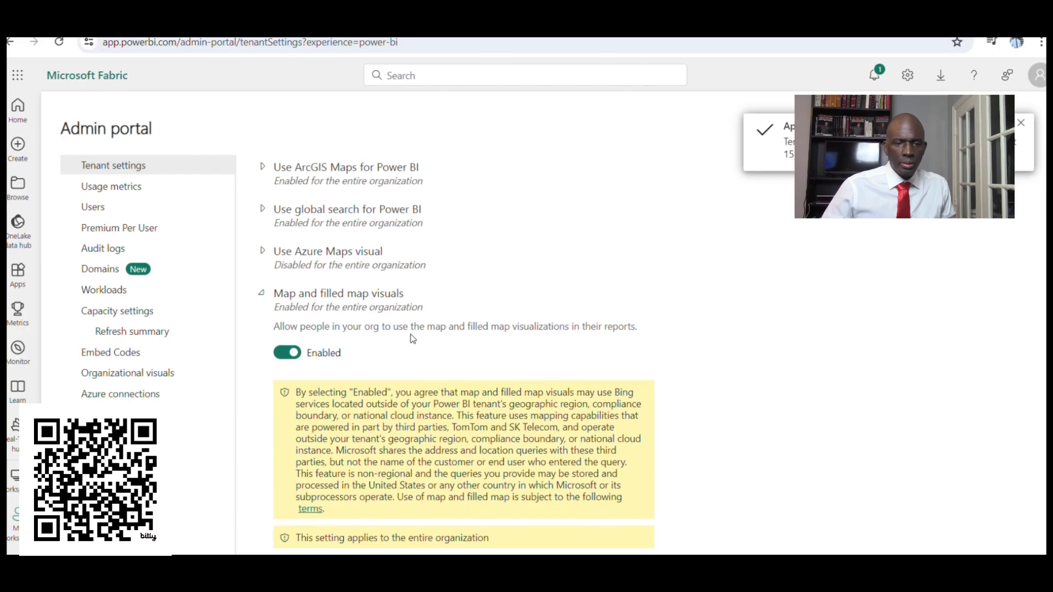
left_click(264, 253)
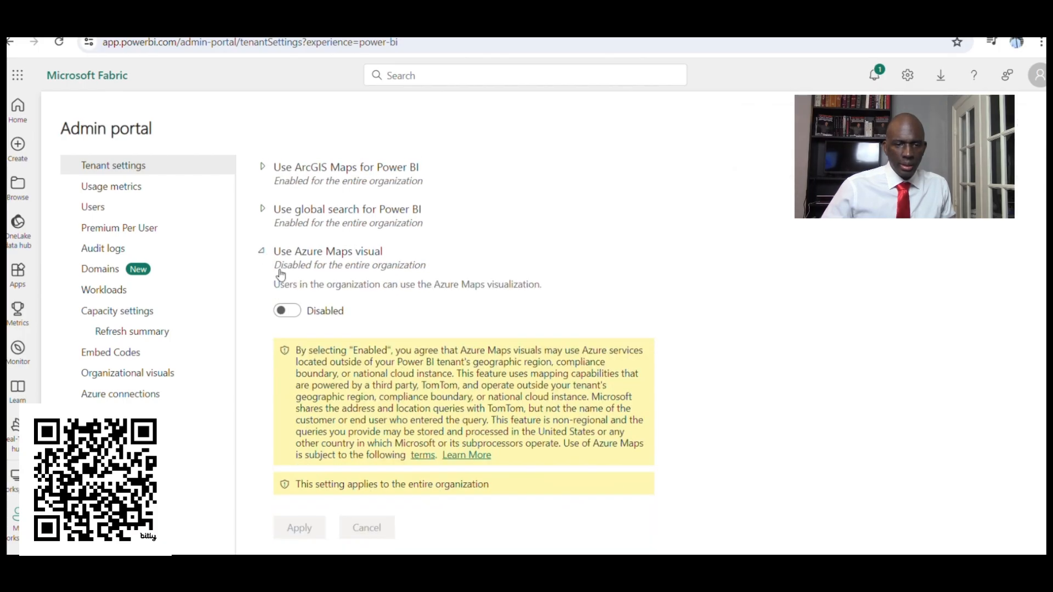
left_click(285, 311)
left_click(300, 528)
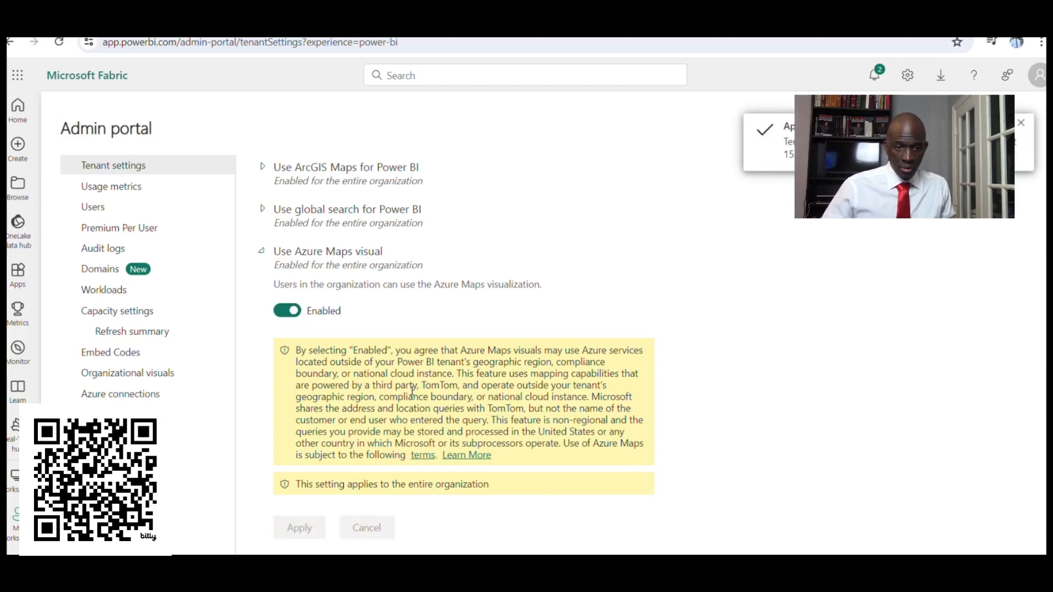
Review the "Use ArcGIS Maps for Power BI" setting, the other map settings and the remaining Integration settings.
scroll(377, 303, "up", 1)
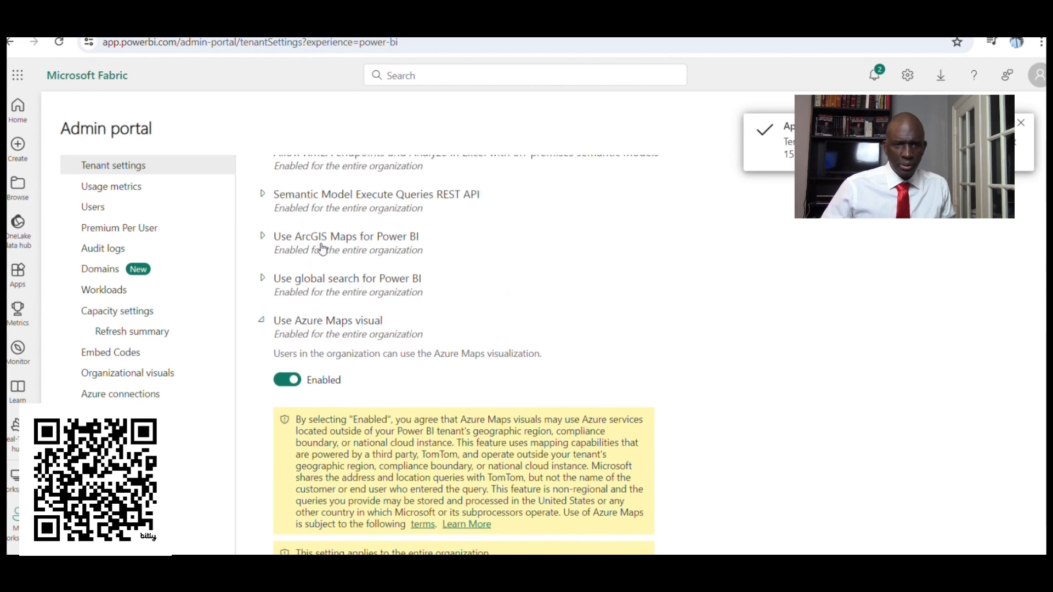
left_click(262, 236)
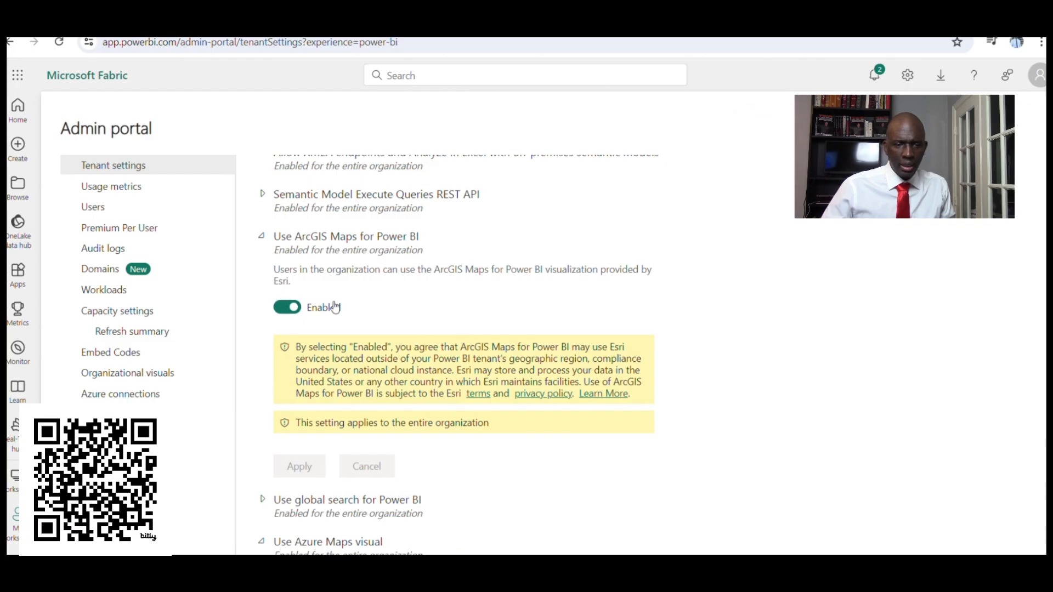
scroll(334, 307, "up", 1)
scroll(333, 309, "down", 4)
scroll(329, 368, "up", 4)
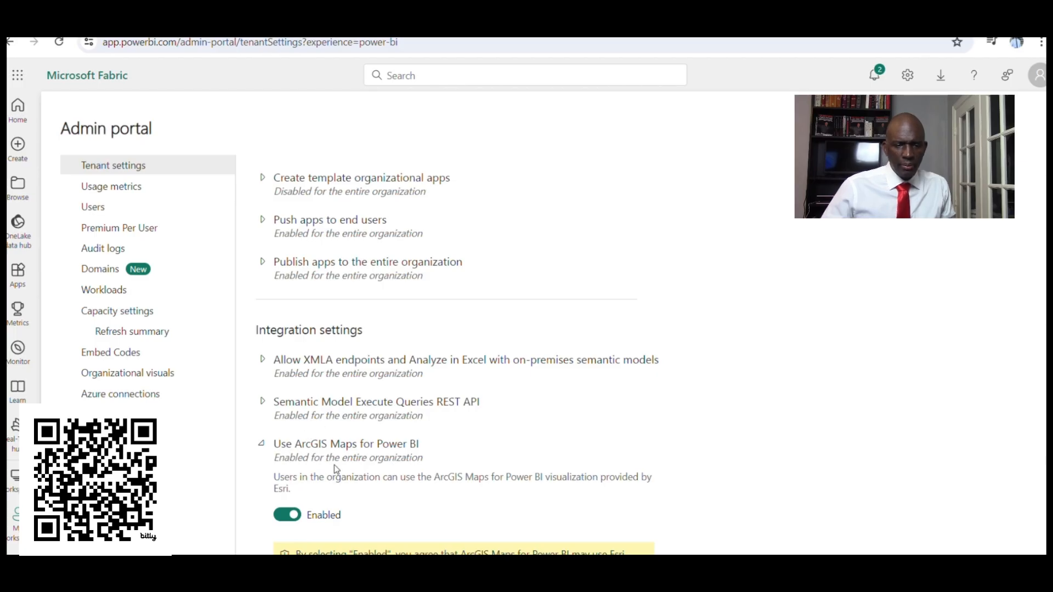
scroll(337, 466, "down", 3)
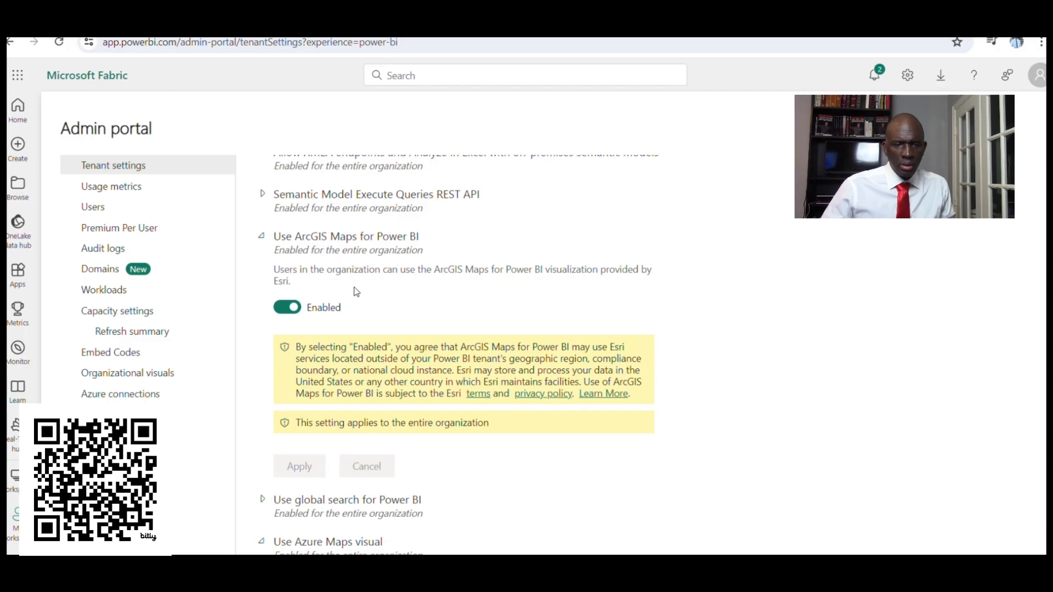
scroll(357, 292, "down", 3)
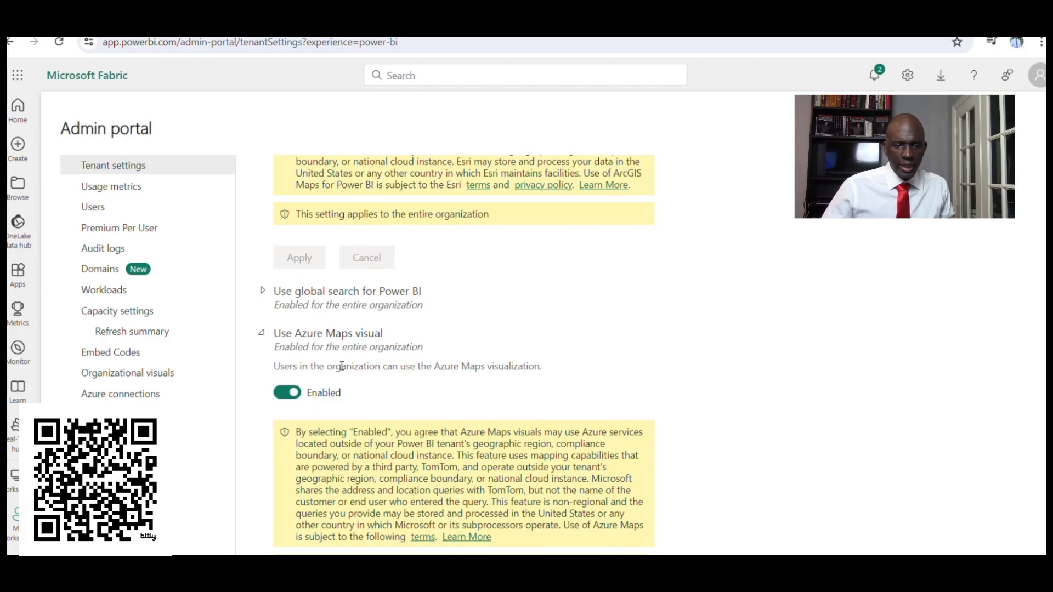
scroll(336, 367, "down", 1)
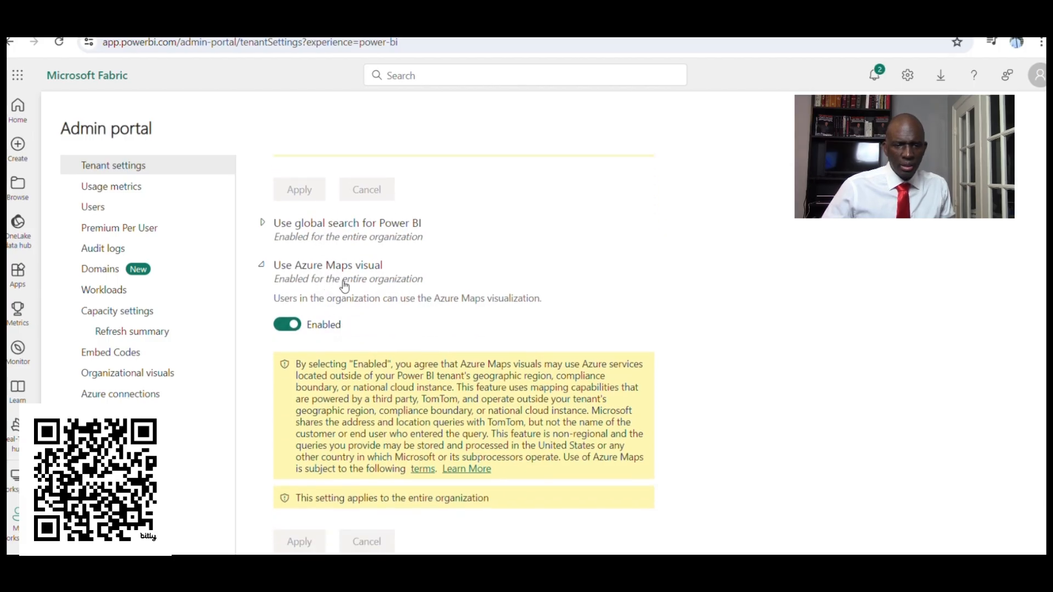
scroll(359, 329, "down", 3)
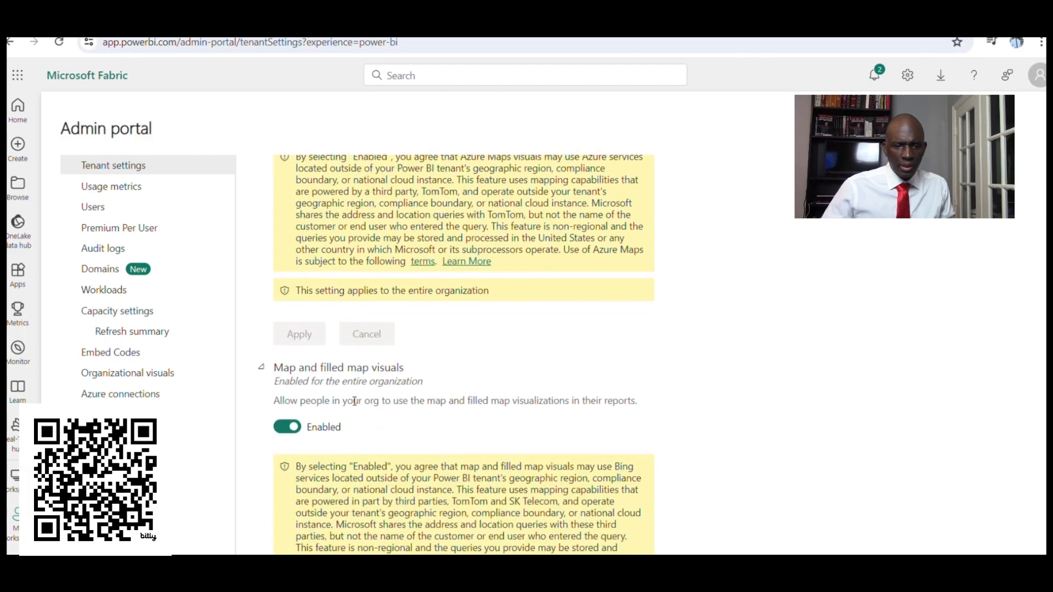
scroll(357, 398, "down", 6)
scroll(357, 397, "down", 18)
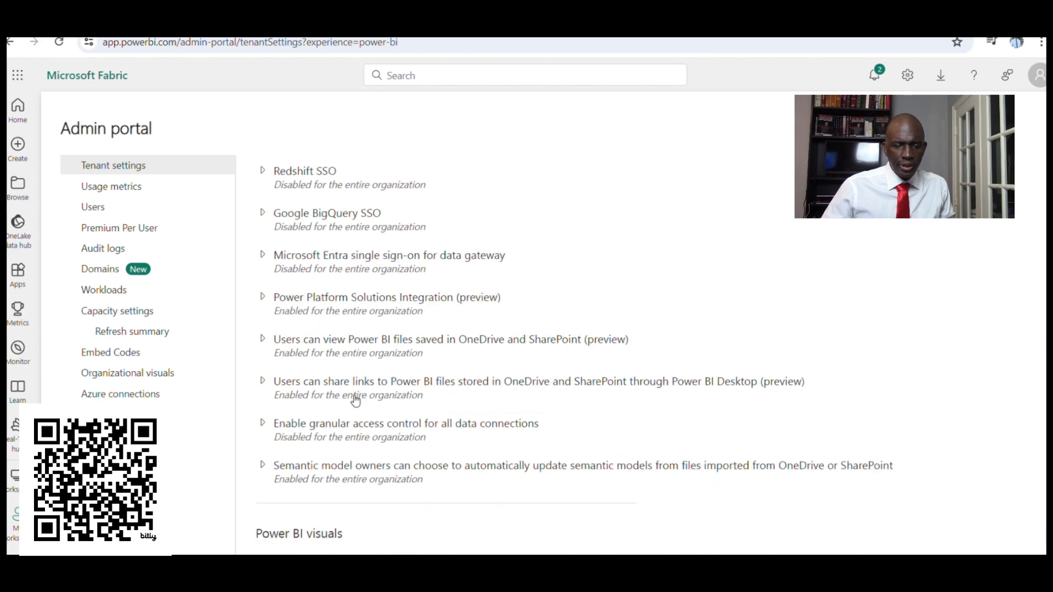
scroll(350, 395, "down", 5)
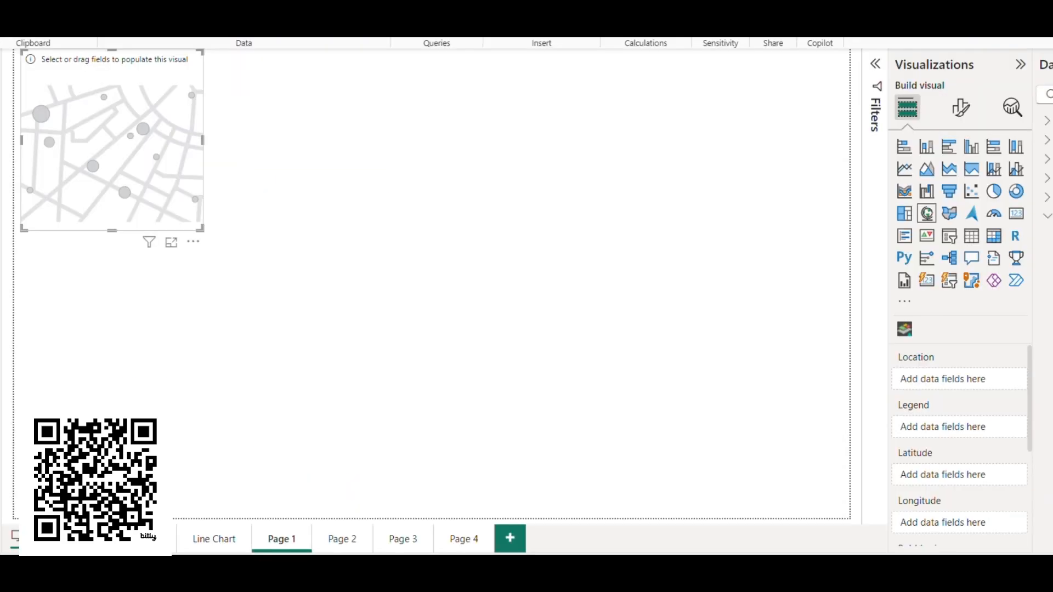
In Power BI Desktop, remove the empty map visual from Page 1 and insert a new map visual.
left_click(196, 245)
left_click(238, 261)
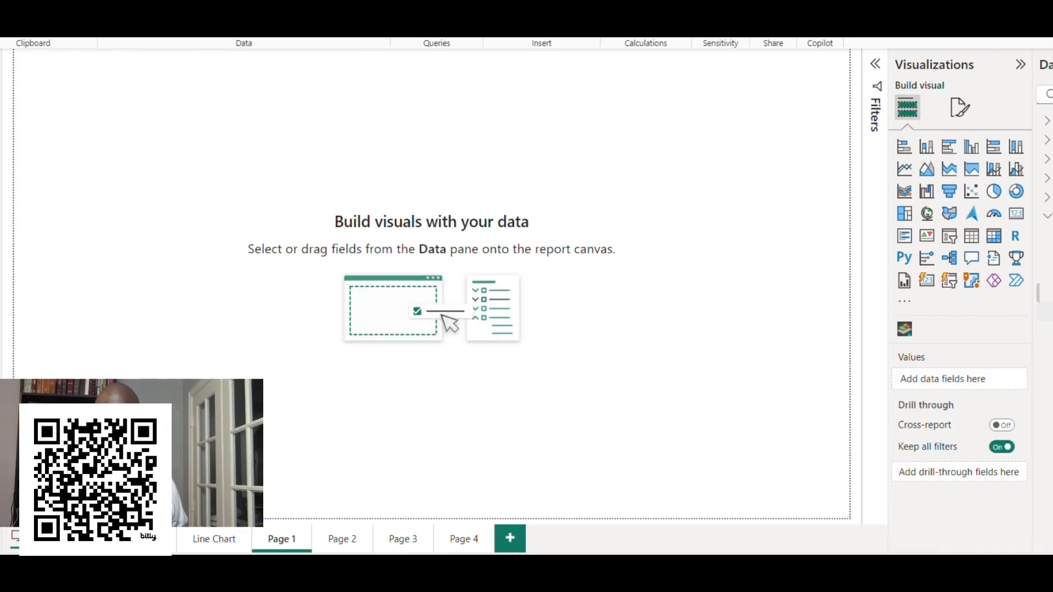
left_click(927, 217)
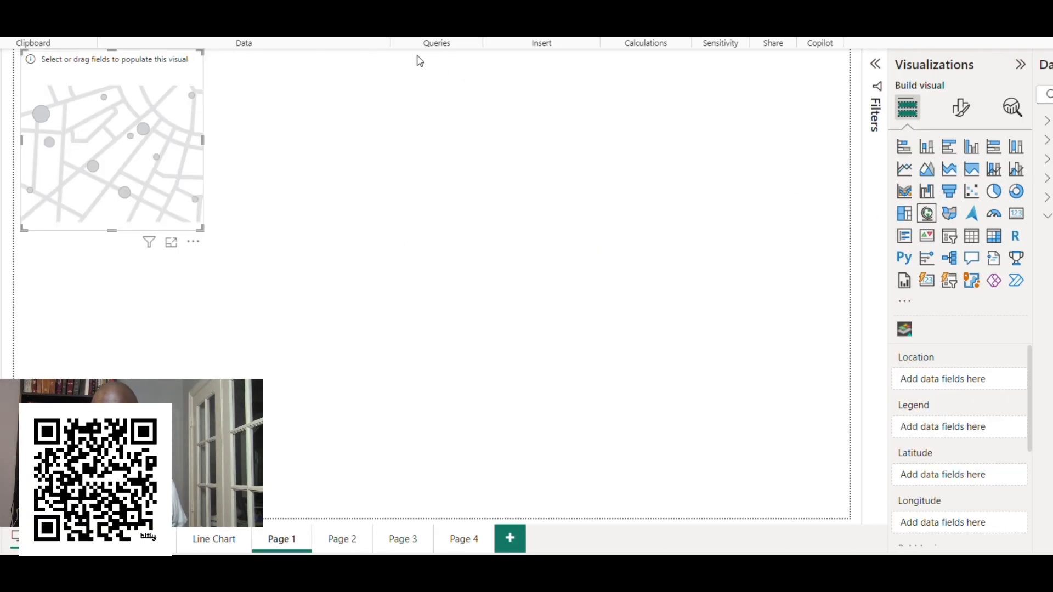
Move the new map visual toward the middle of Page 1 and enlarge its width and height.
left_click_drag(190, 96, 350, 215)
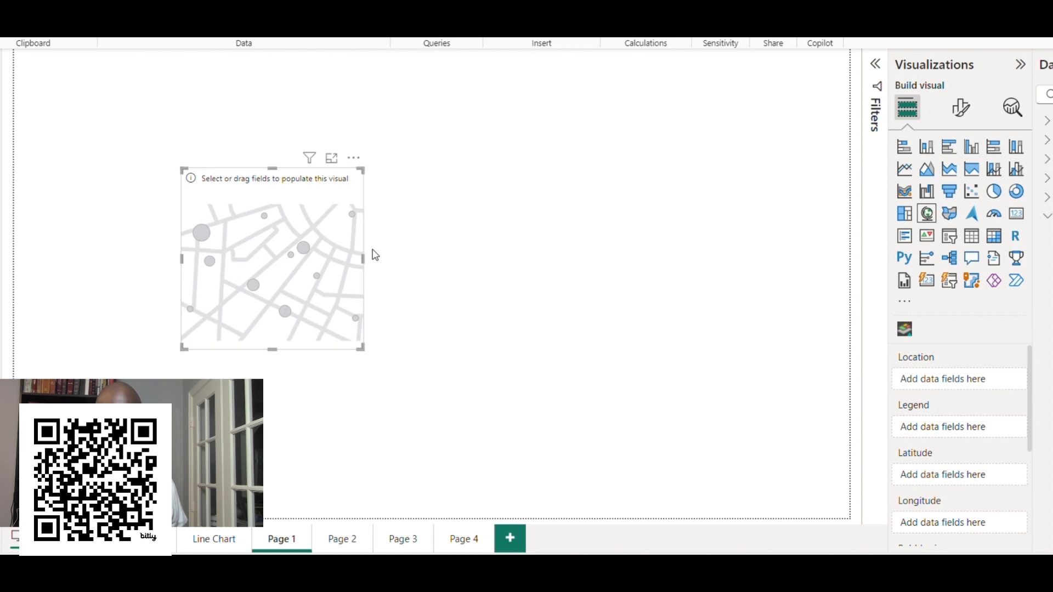
left_click_drag(365, 258, 524, 260)
left_click_drag(353, 350, 362, 460)
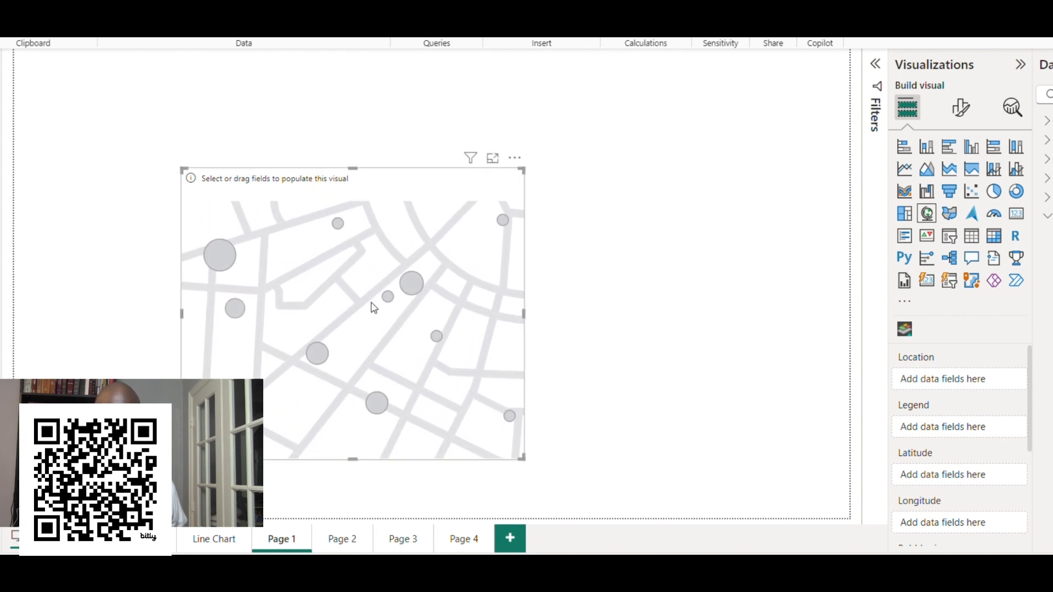
Heighten and re-centre the empty map visual, and assign Capital Longitude to its Longitude and Capital Latitude to its Latitude.
left_click_drag(352, 166, 367, 103)
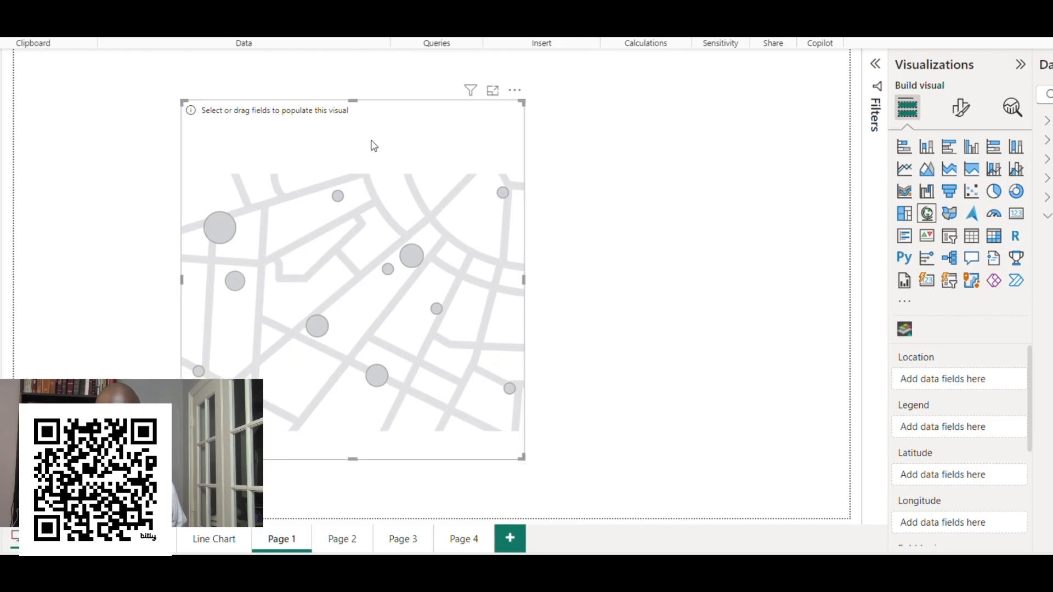
left_click_drag(369, 144, 466, 146)
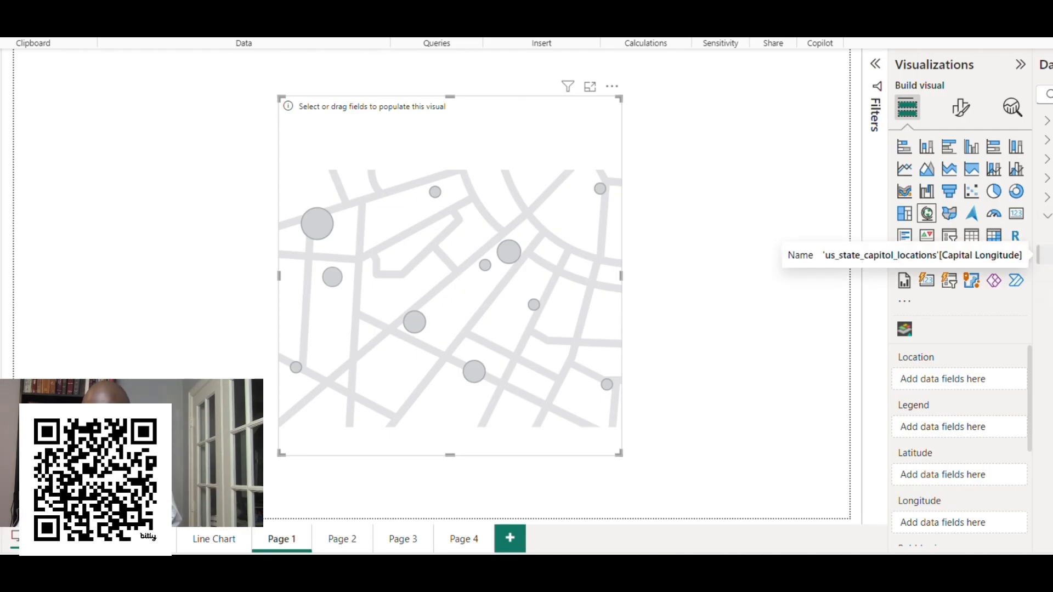
left_click_drag(1046, 255, 1018, 524)
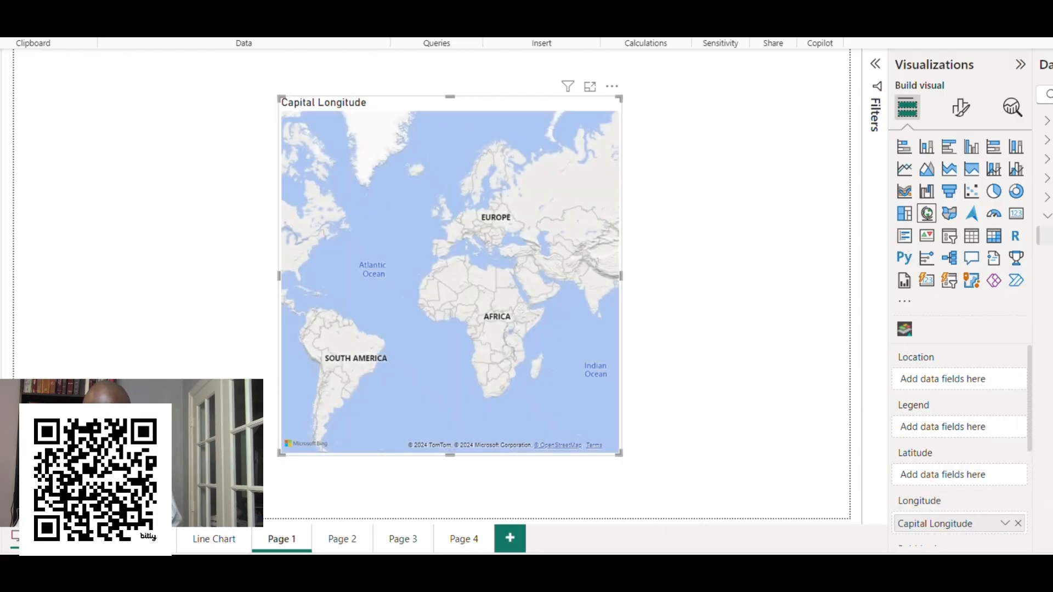
left_click_drag(1045, 249, 977, 480)
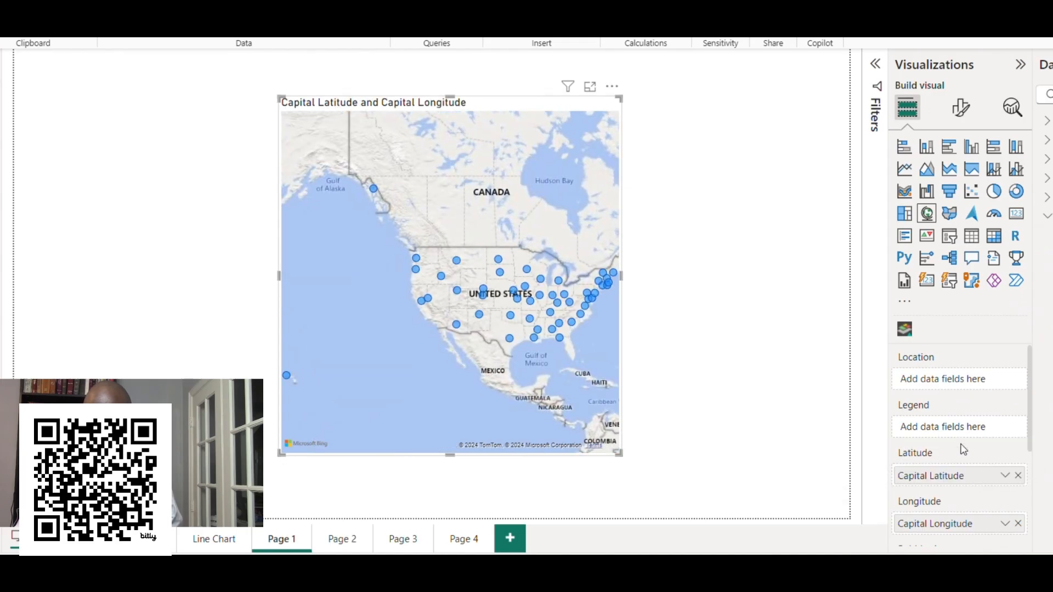
Widen the map visual on both sides, extend it downward, and inspect the capital points in Alaska and Hawaii.
left_click_drag(621, 280, 770, 293)
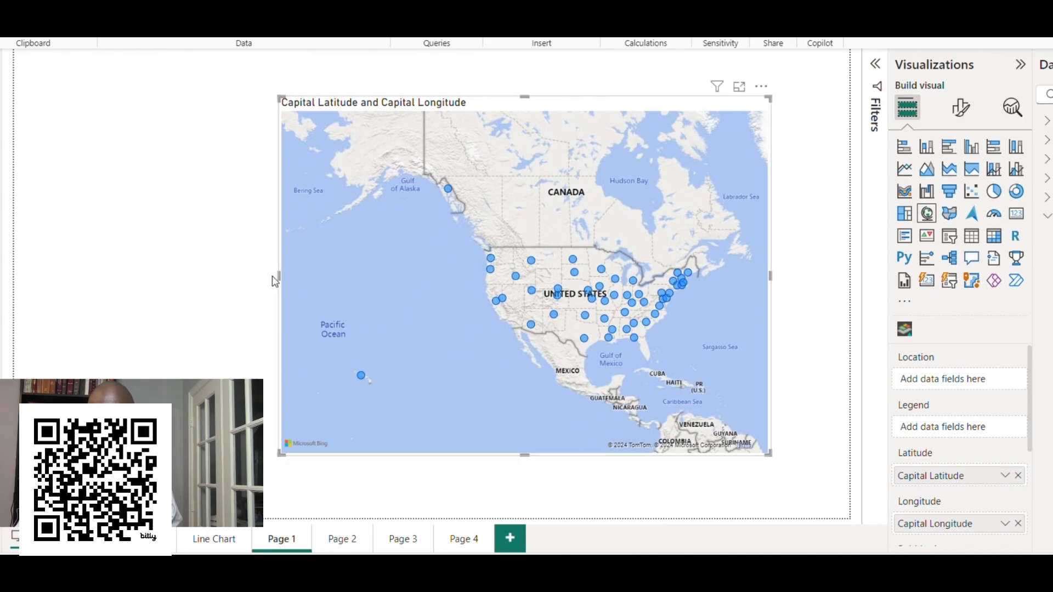
left_click_drag(281, 281, 203, 303)
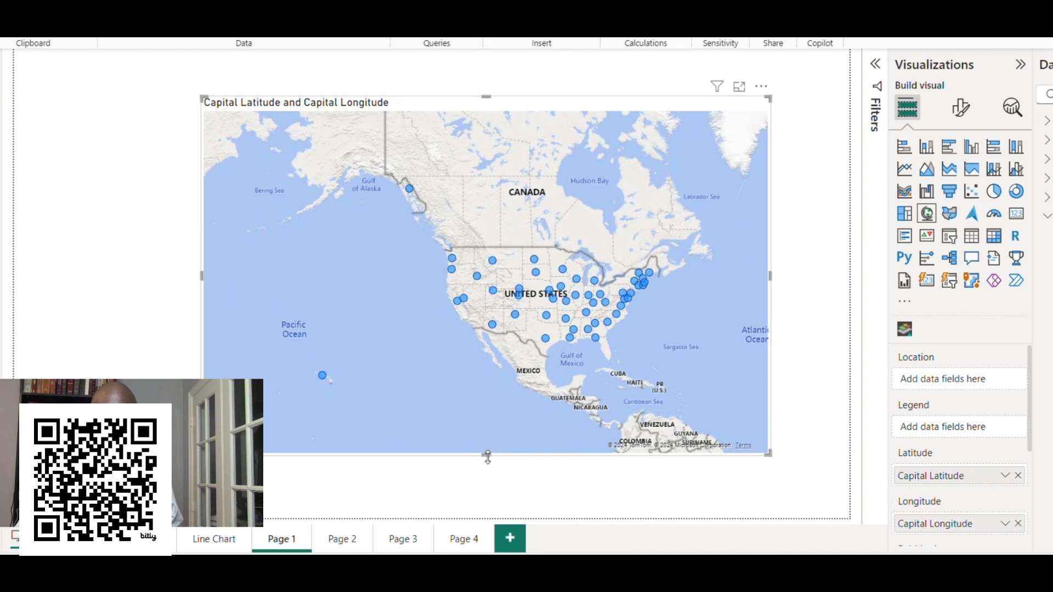
left_click_drag(487, 457, 488, 502)
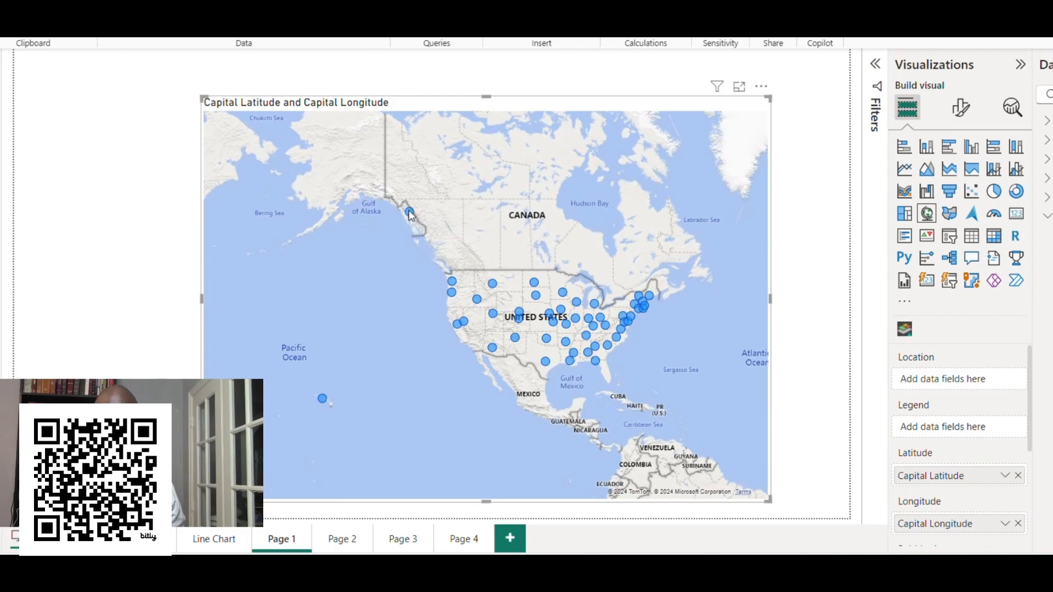
mouse_move(410, 214)
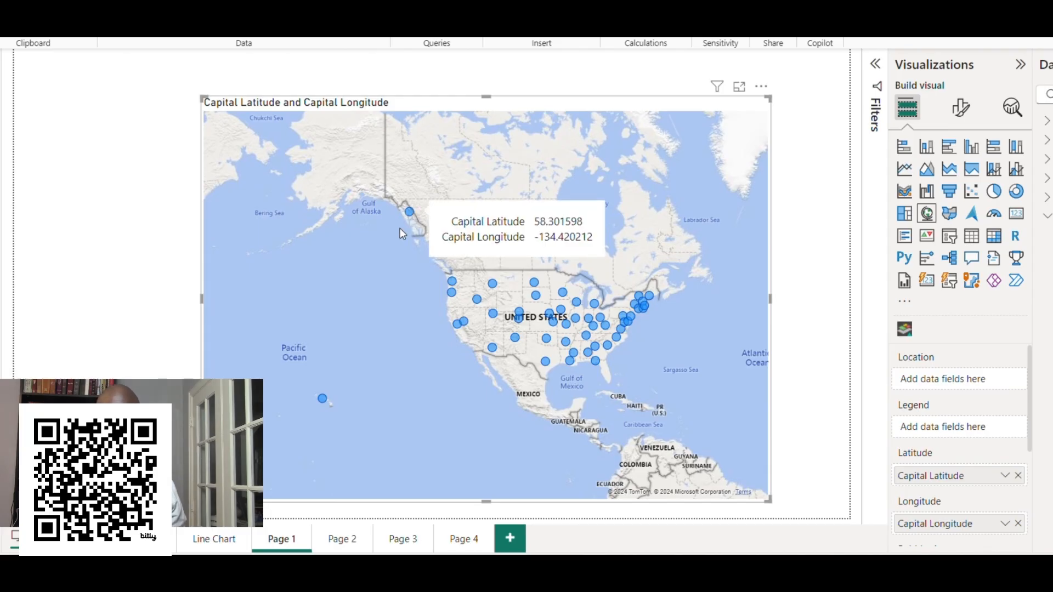
mouse_move(322, 402)
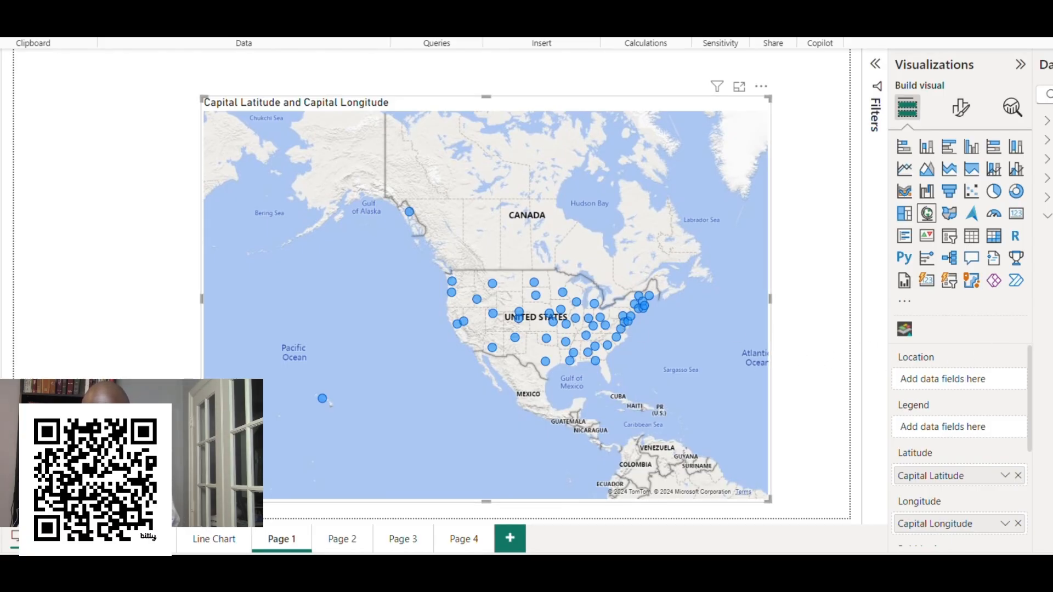
Try State Name and State Capital in turn as the map's Location field, removing each one.
left_click_drag(1048, 312, 967, 388)
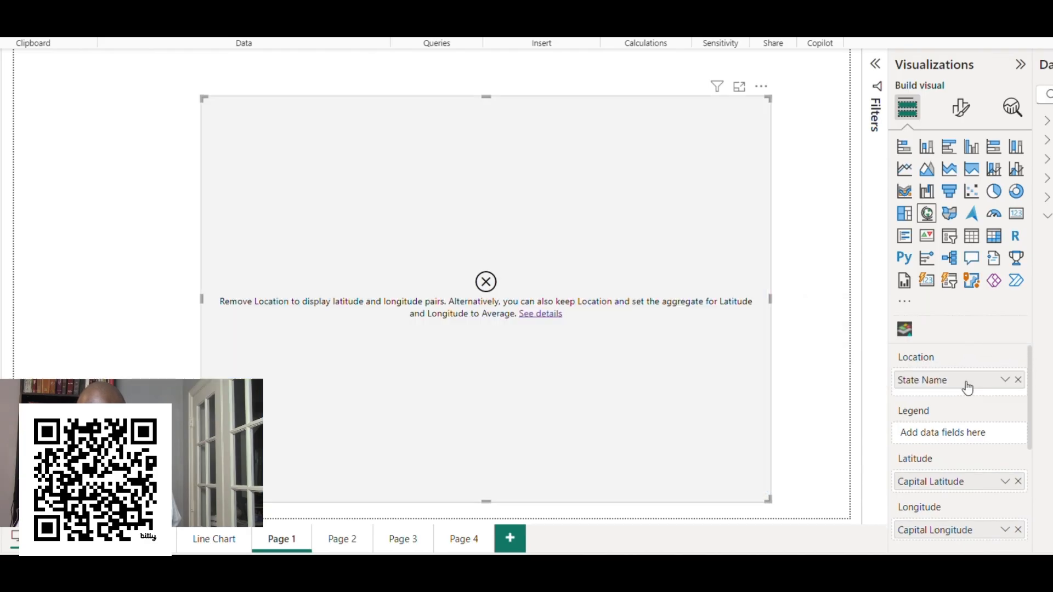
left_click(1020, 380)
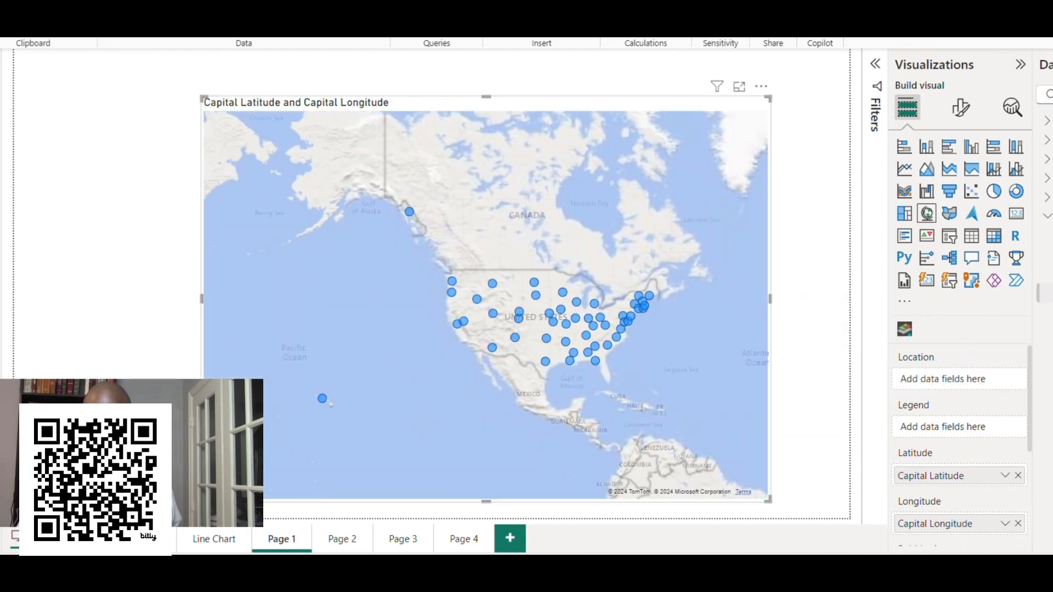
left_click_drag(1042, 357, 996, 381)
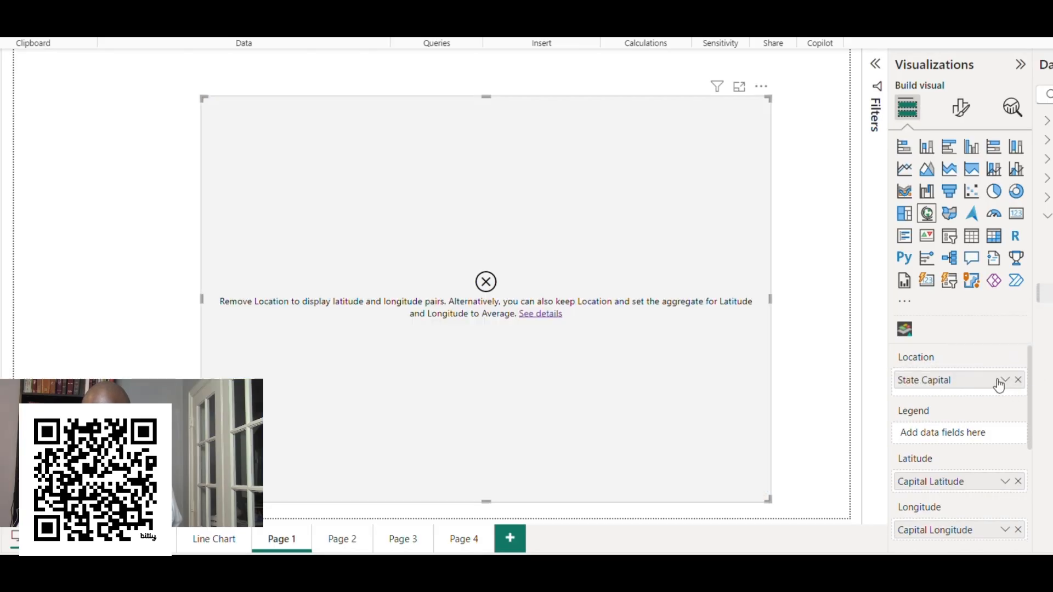
left_click(1019, 380)
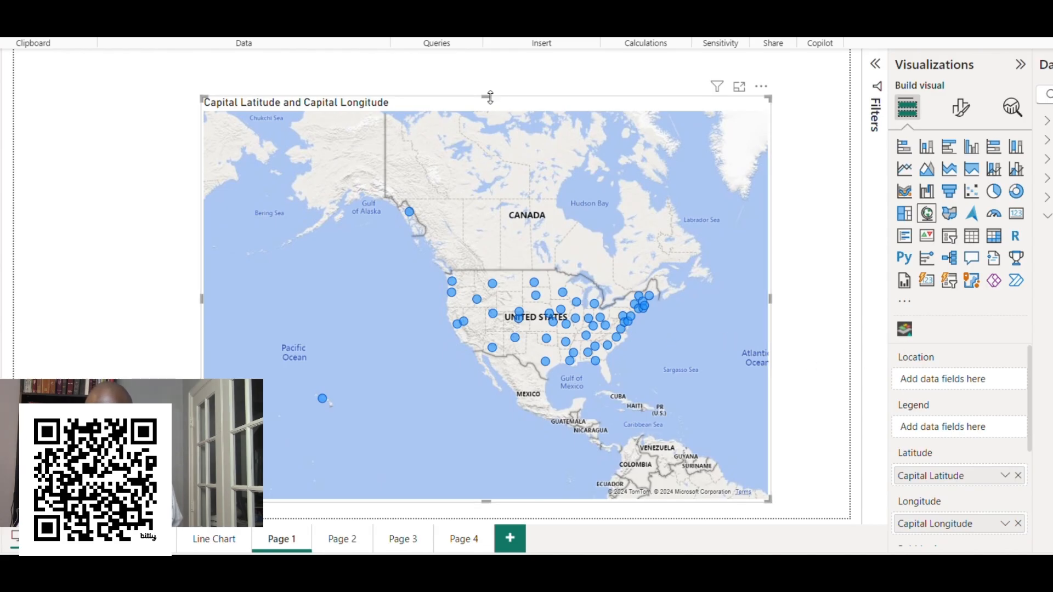
Extend the map visual's upper edge upward and its left edge outward to cover more of Page 1.
left_click_drag(487, 97, 487, 76)
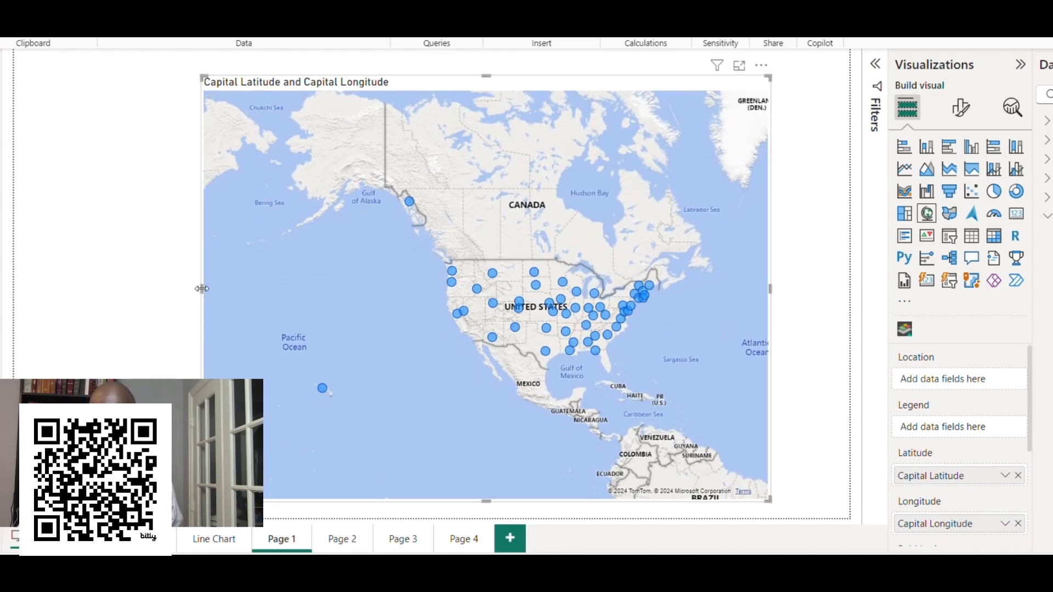
left_click_drag(202, 288, 127, 291)
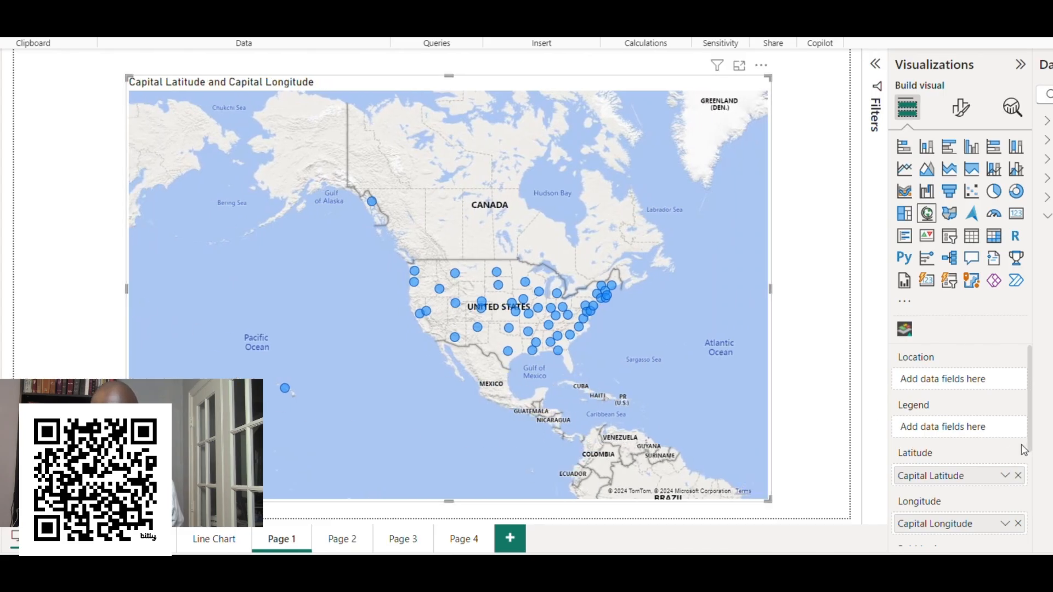
Look over the remaining field wells and examine the state capital points at different map zoom levels.
scroll(1022, 455, "down", 3)
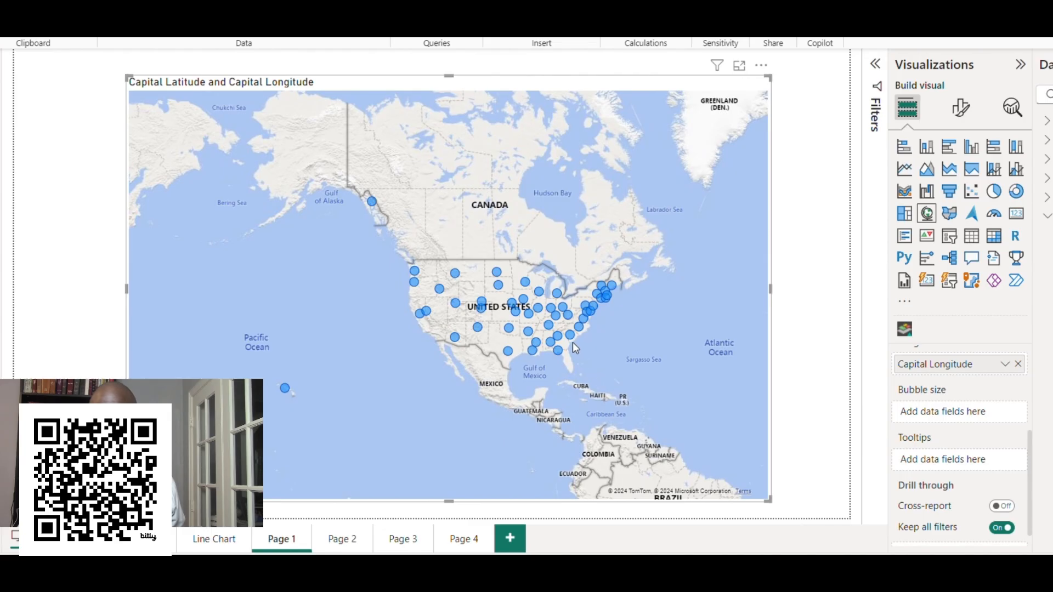
scroll(690, 376, "down", 1)
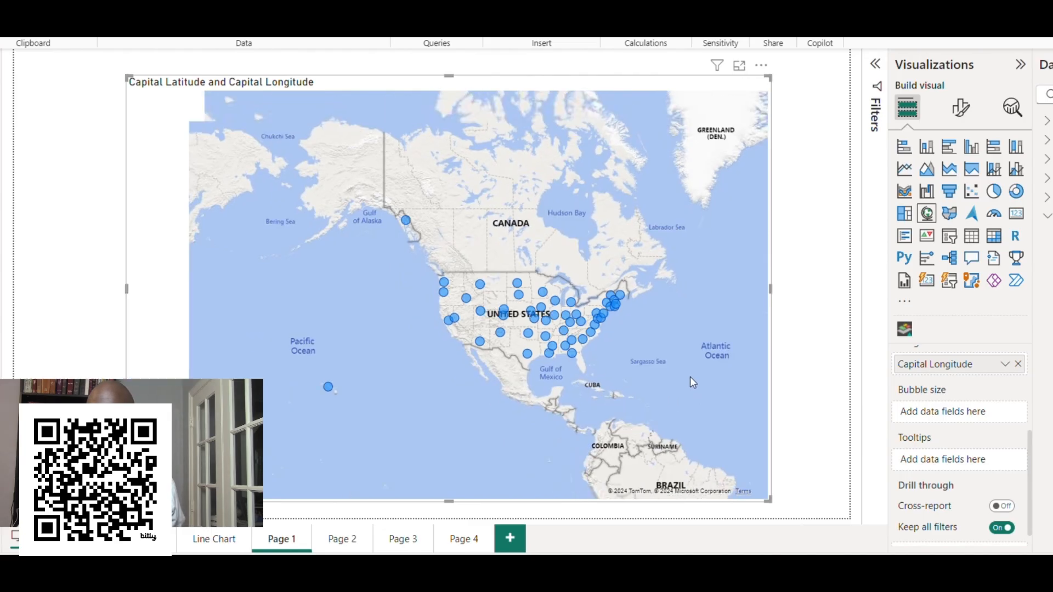
scroll(690, 377, "down", 2)
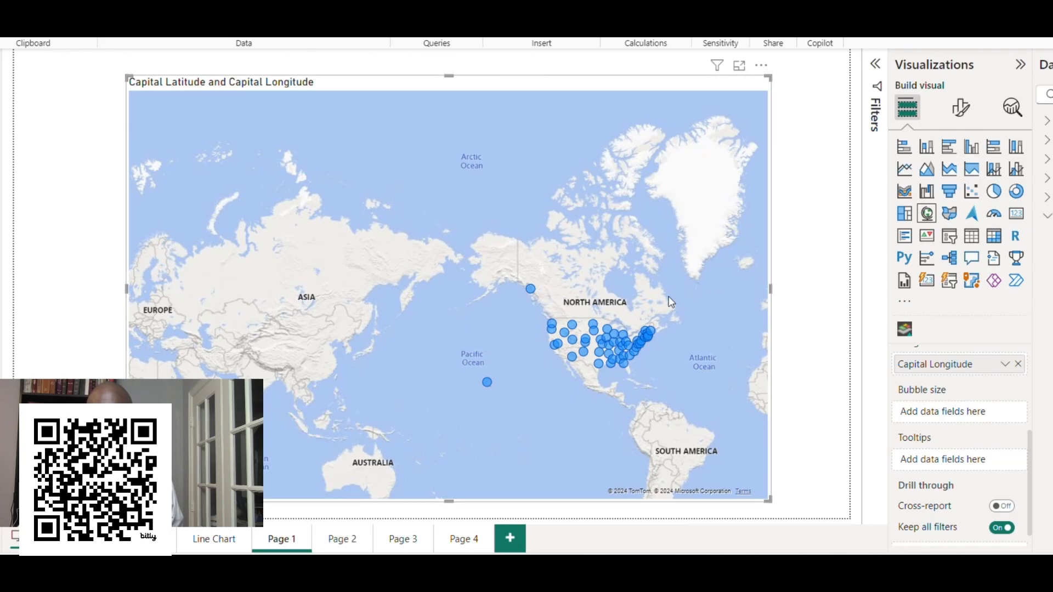
mouse_move(610, 331)
scroll(611, 331, "up", 2)
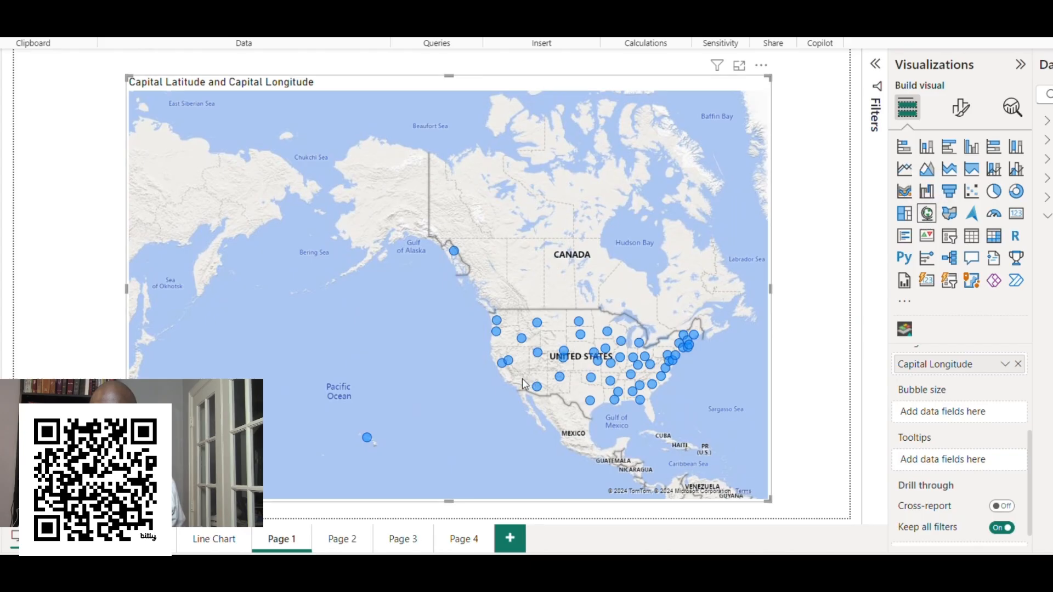
scroll(522, 379, "down", 2)
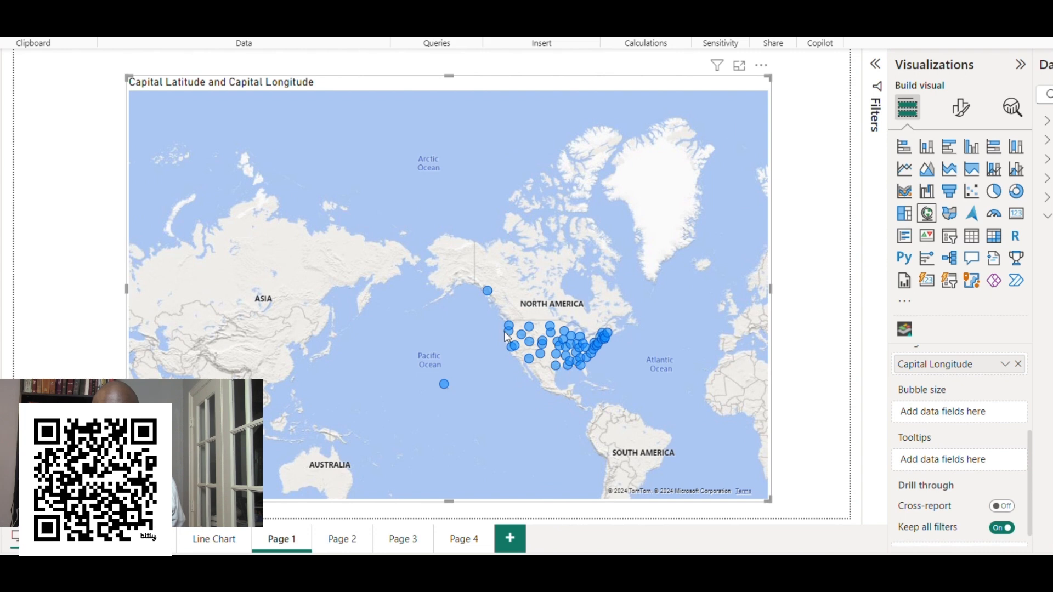
mouse_move(558, 353)
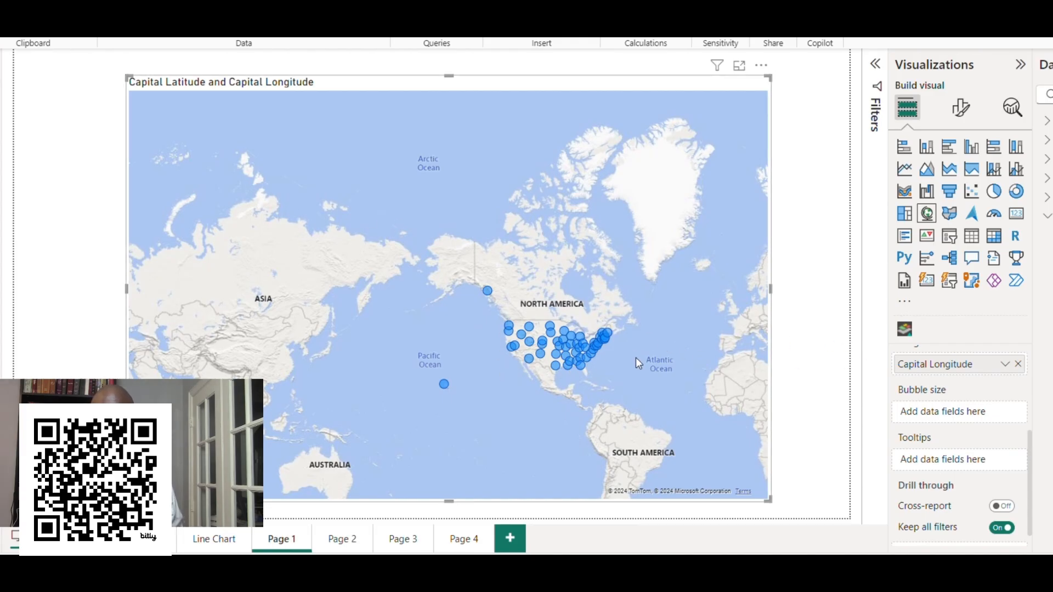
mouse_move(574, 336)
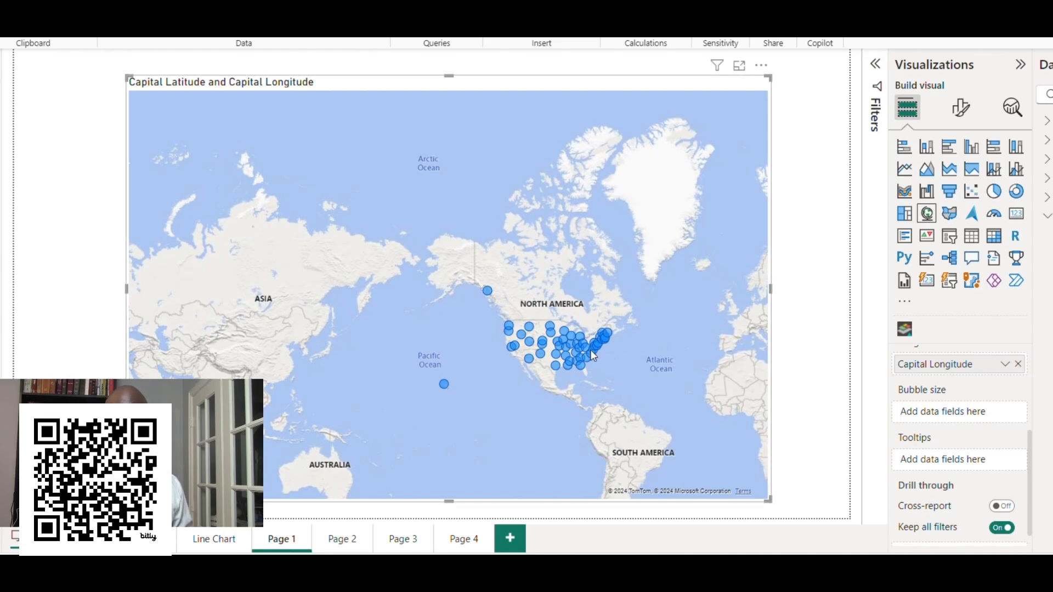
Set the bubble size of the map visual to -20.
left_click(961, 117)
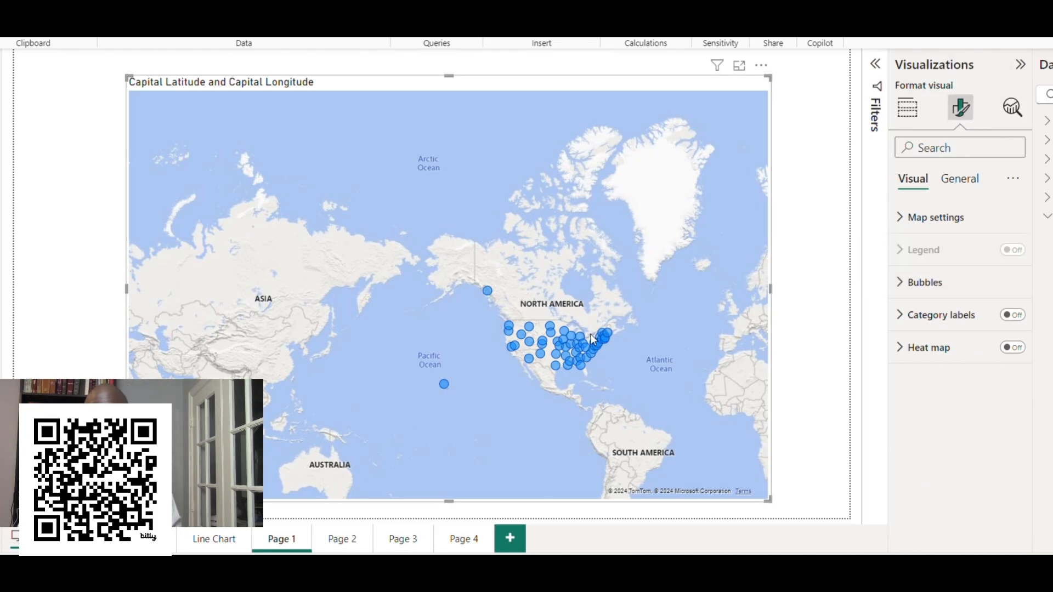
left_click(903, 283)
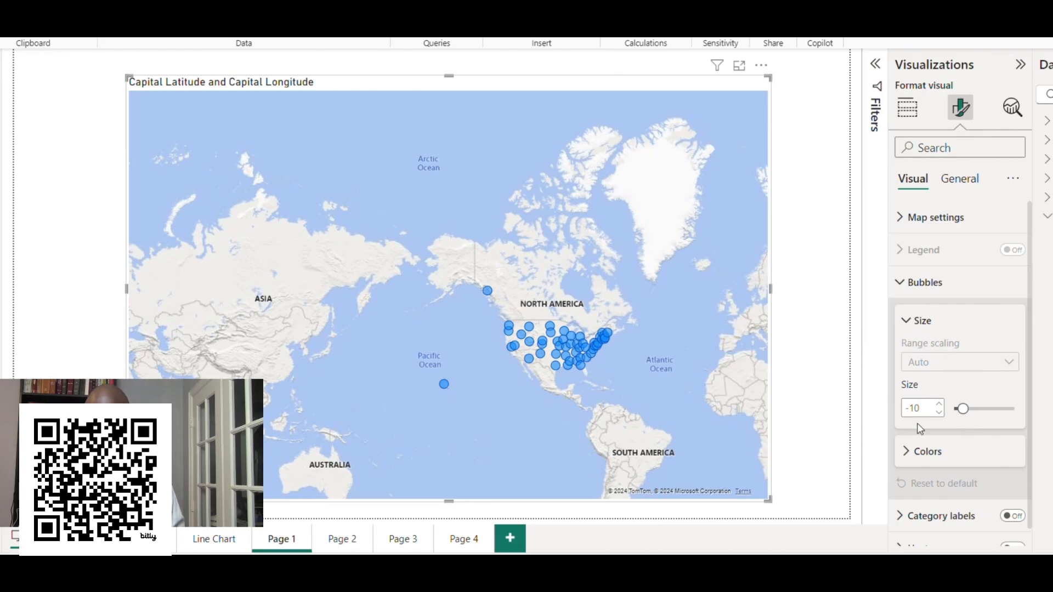
left_click(940, 414)
left_click(939, 415)
left_click(940, 415)
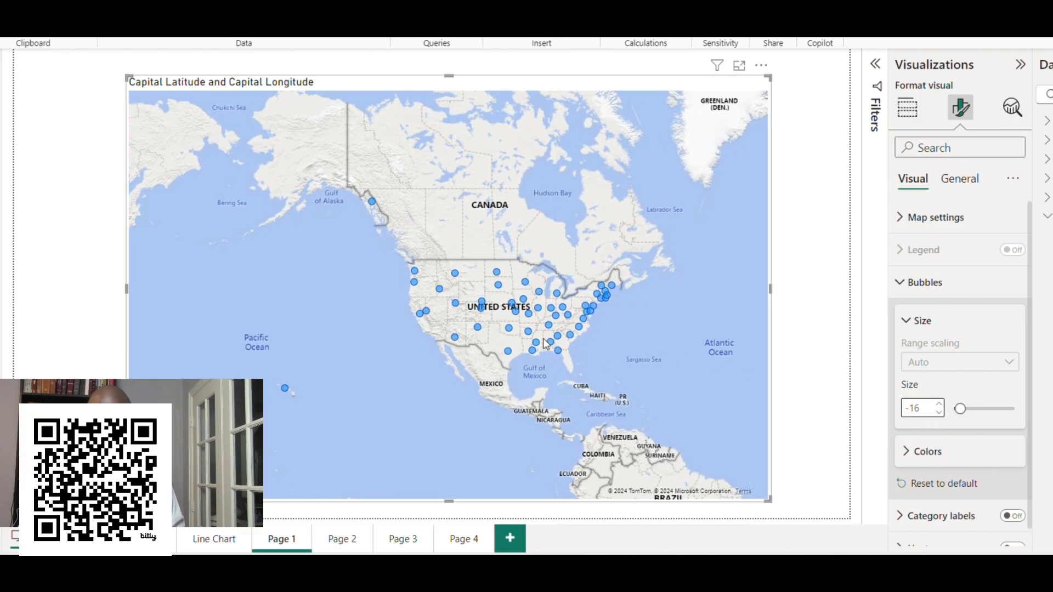
left_click(939, 412)
left_click(939, 413)
left_click(939, 412)
left_click(939, 413)
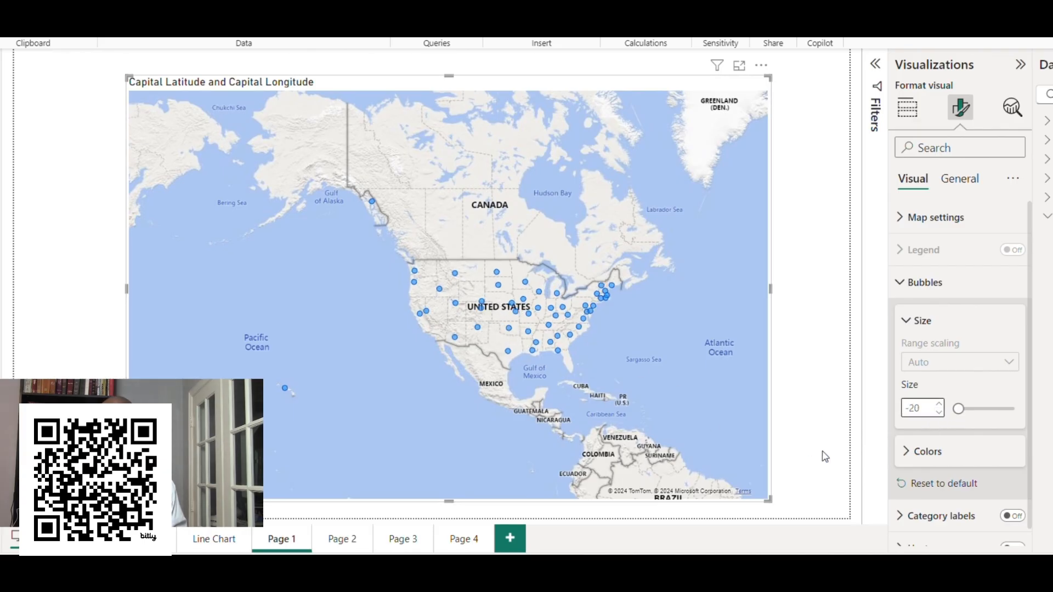
Change the default colour of the map's bubbles to orange.
left_click(907, 455)
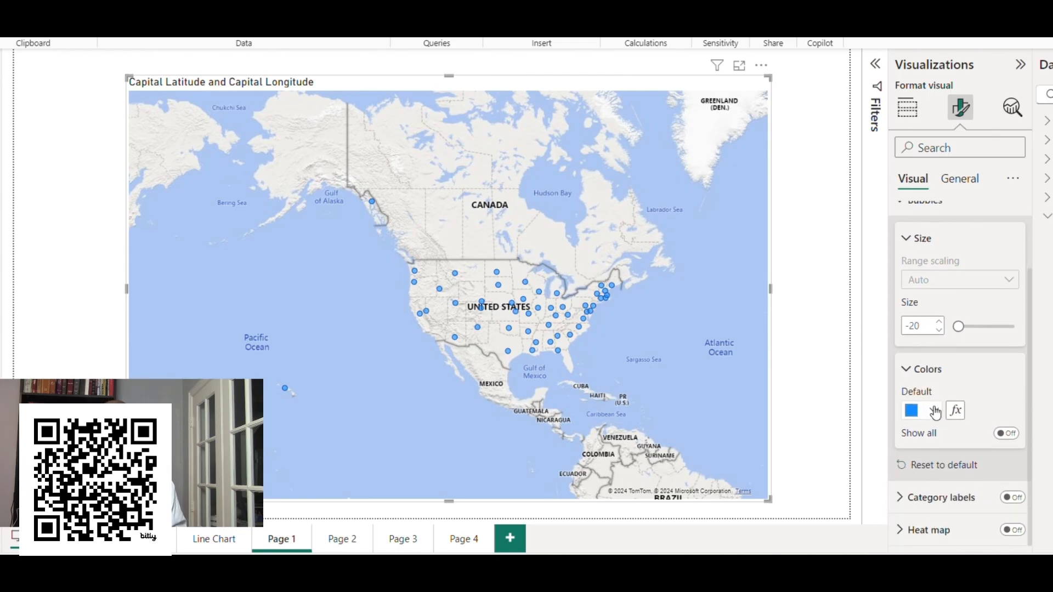
left_click(936, 412)
left_click(1050, 341)
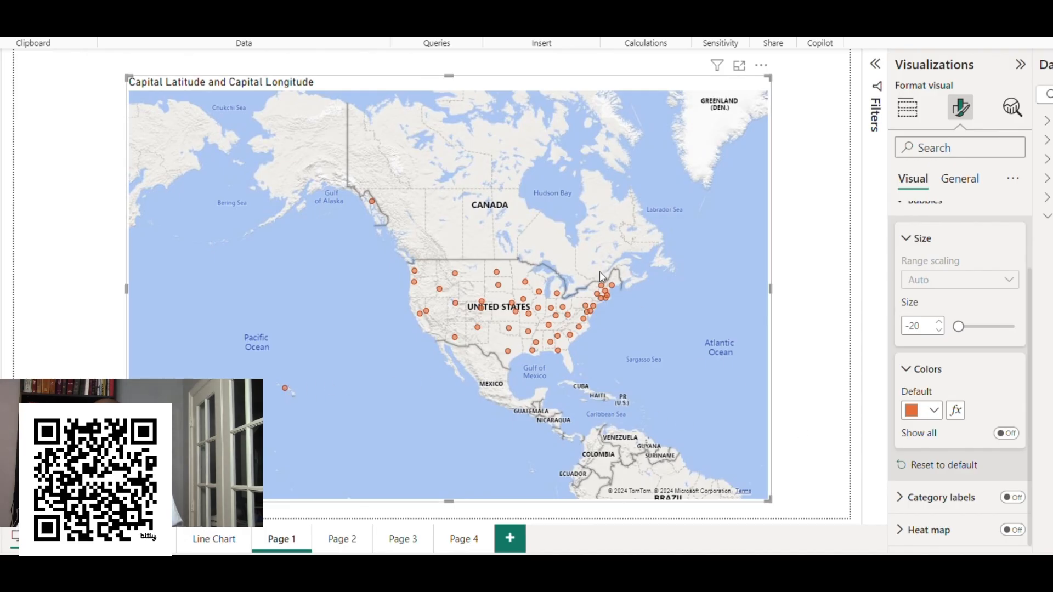
Check the rows of the US state capital locations table and return to the map on the report page.
left_click(71, 110)
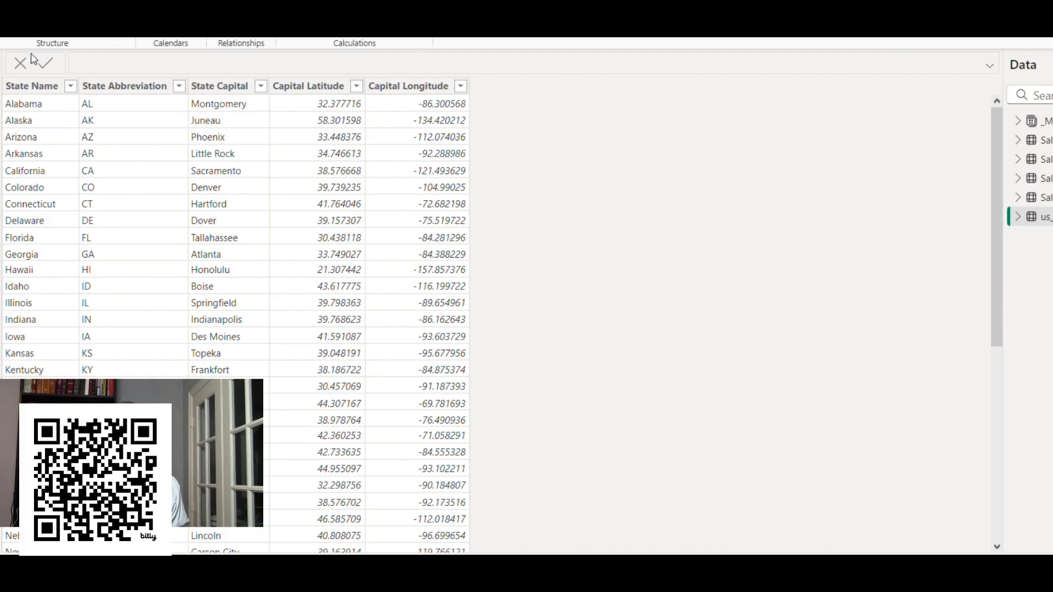
left_click(0, 70)
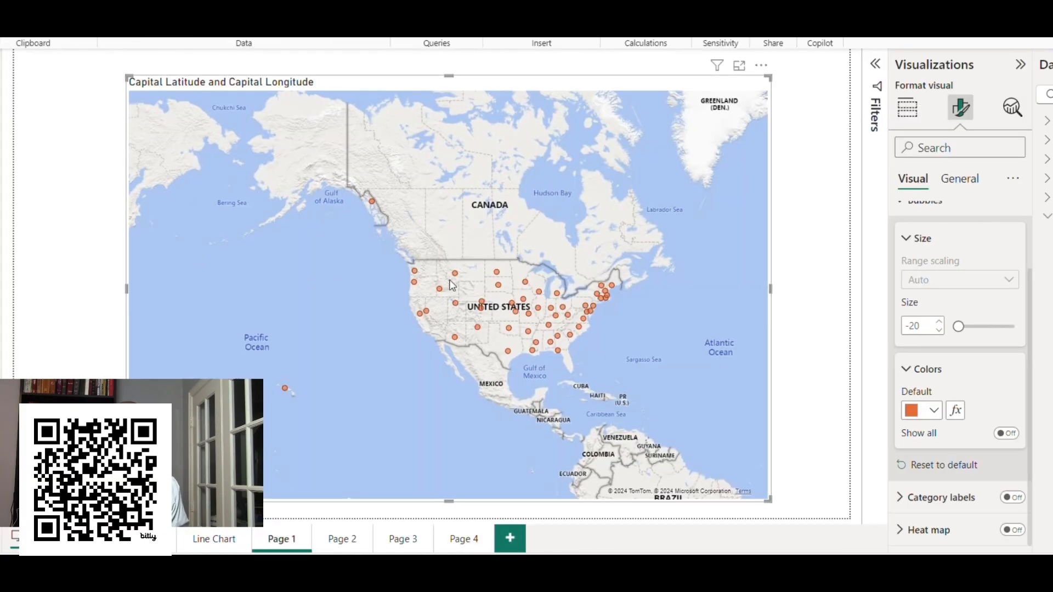